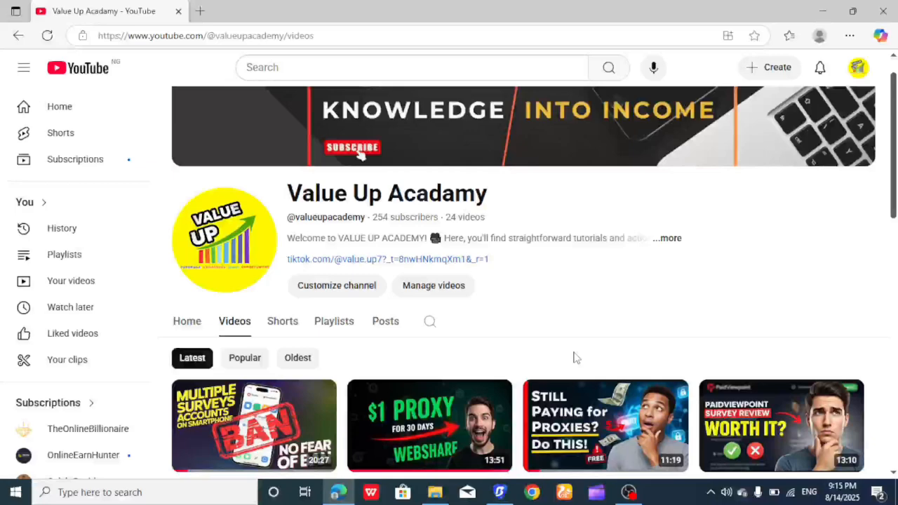
# Step: Switch to BitBrowser and open its browser profiles list
pyautogui.scroll(-1, 795, 248)
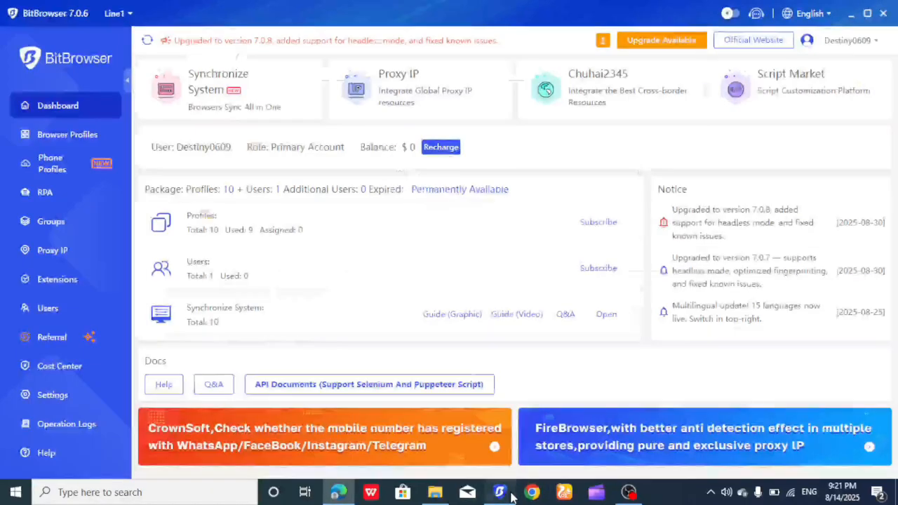
pyautogui.click(512, 495)
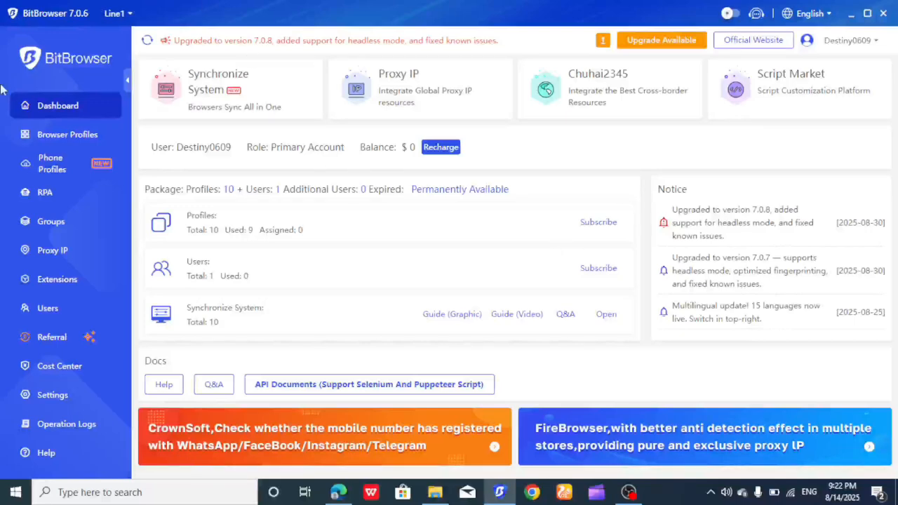
pyautogui.click(75, 111)
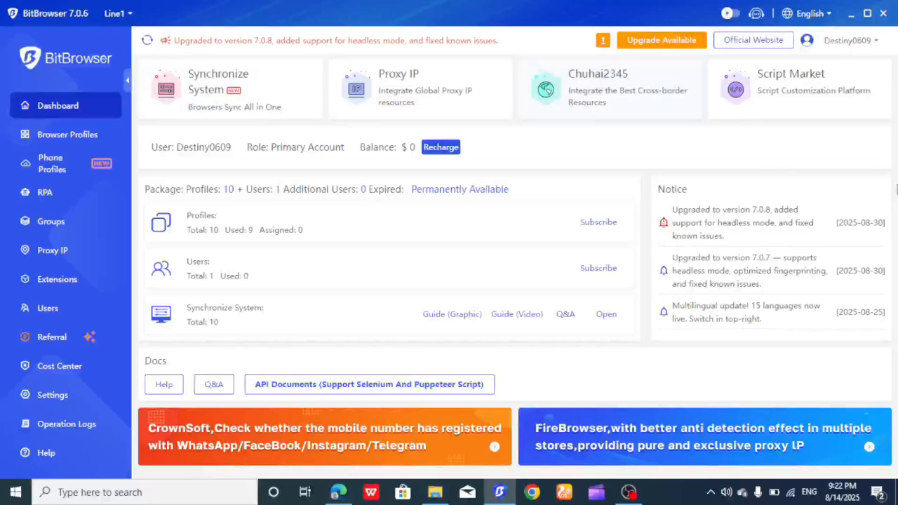
pyautogui.click(55, 140)
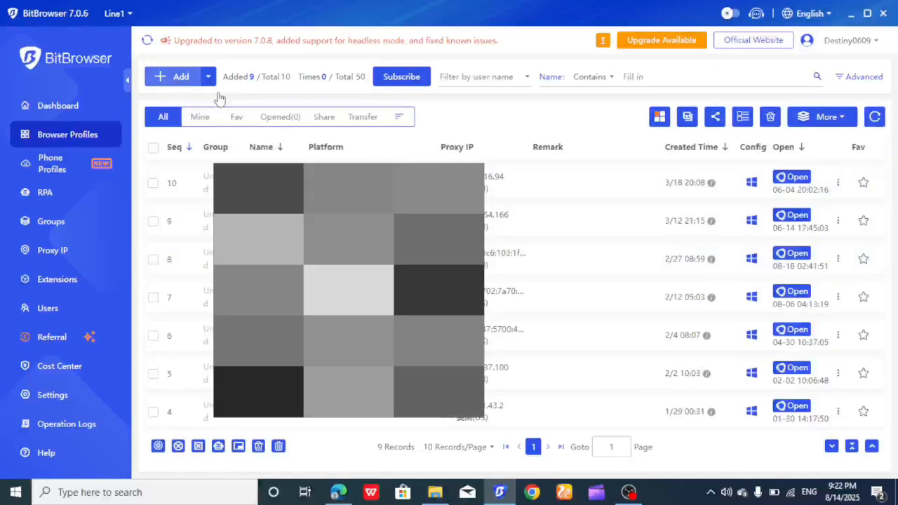
# Step: Start adding a new browser profile and name it IPSOS USA
pyautogui.click(172, 76)
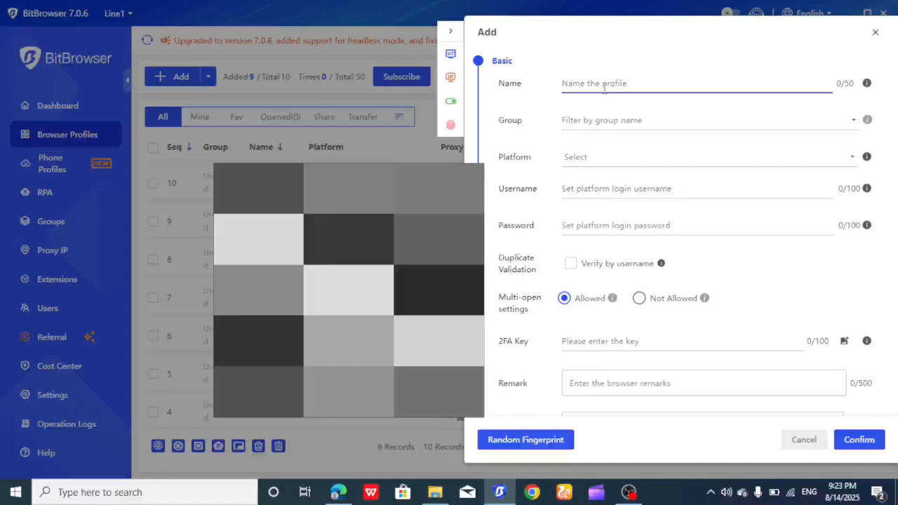
pyautogui.write('I')
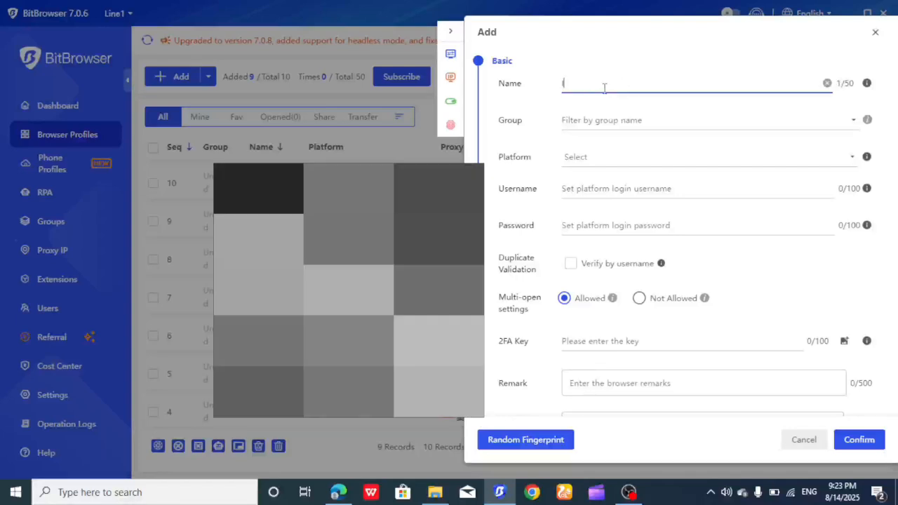
pyautogui.write('PSOS USA')
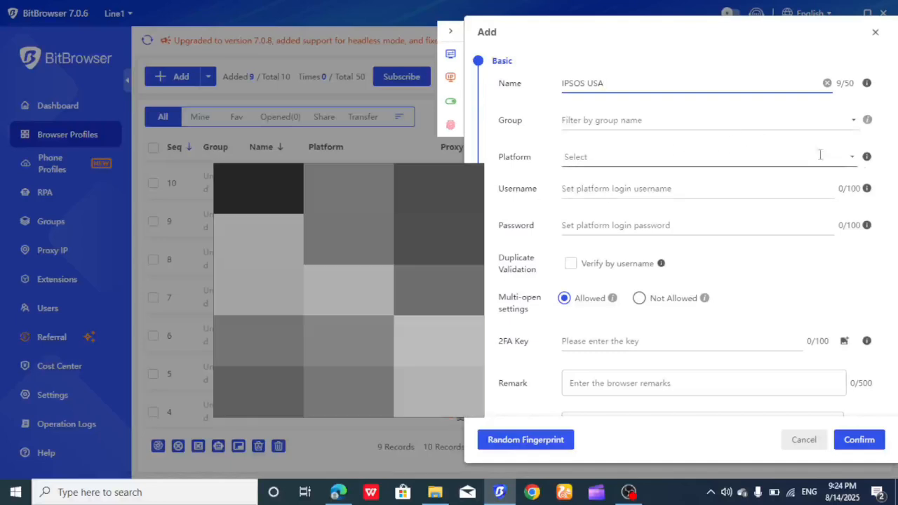
# Step: Look through the platform options offered for the new profile without choosing one
pyautogui.click(854, 163)
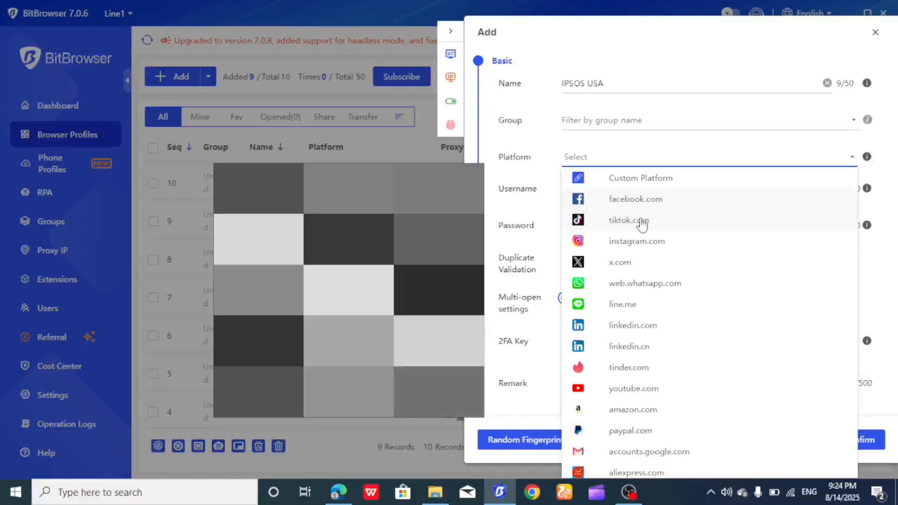
pyautogui.scroll(-1, 673, 404)
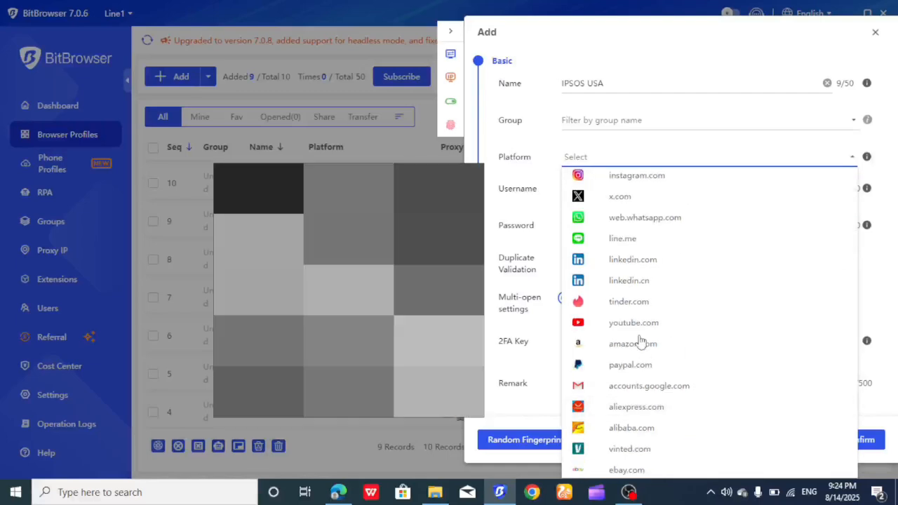
pyautogui.scroll(-5, 640, 341)
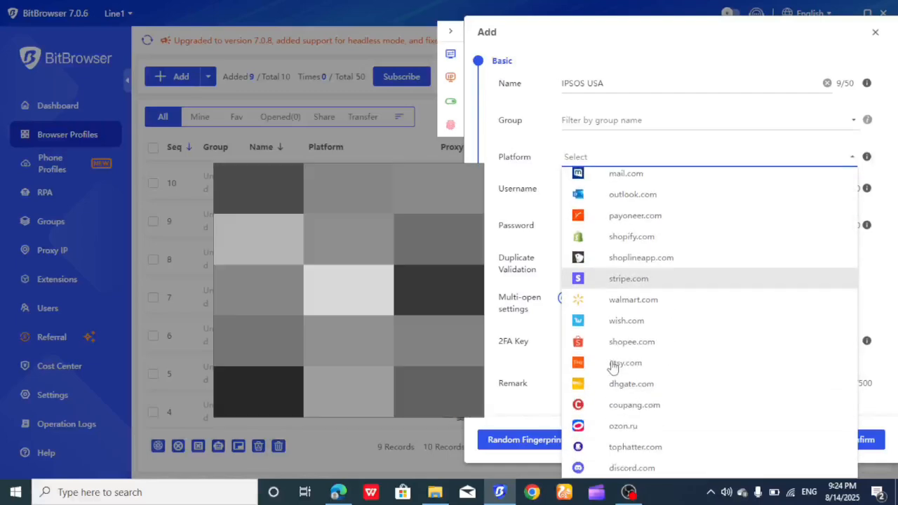
pyautogui.scroll(6, 671, 448)
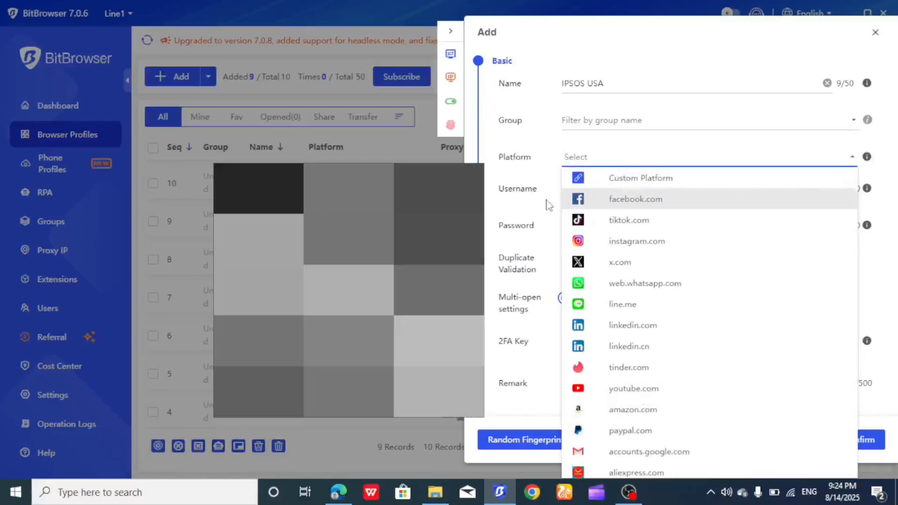
pyautogui.click(539, 145)
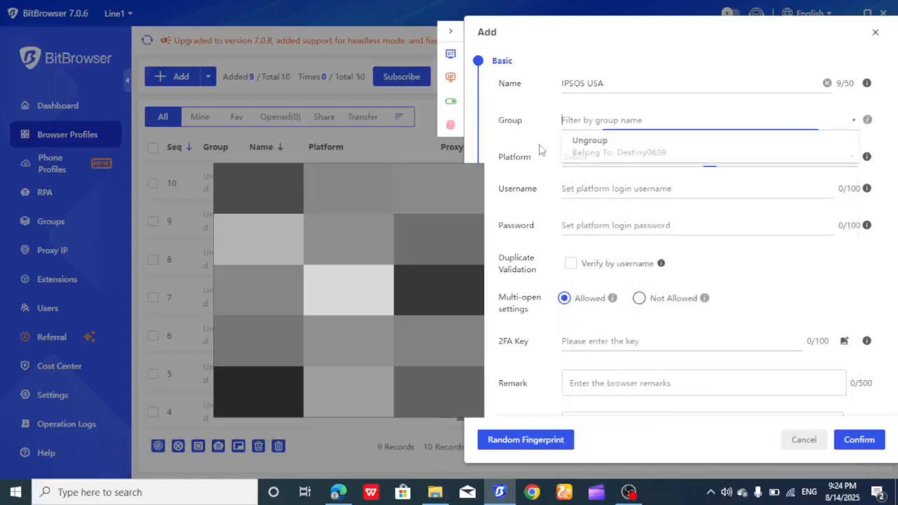
pyautogui.click(551, 170)
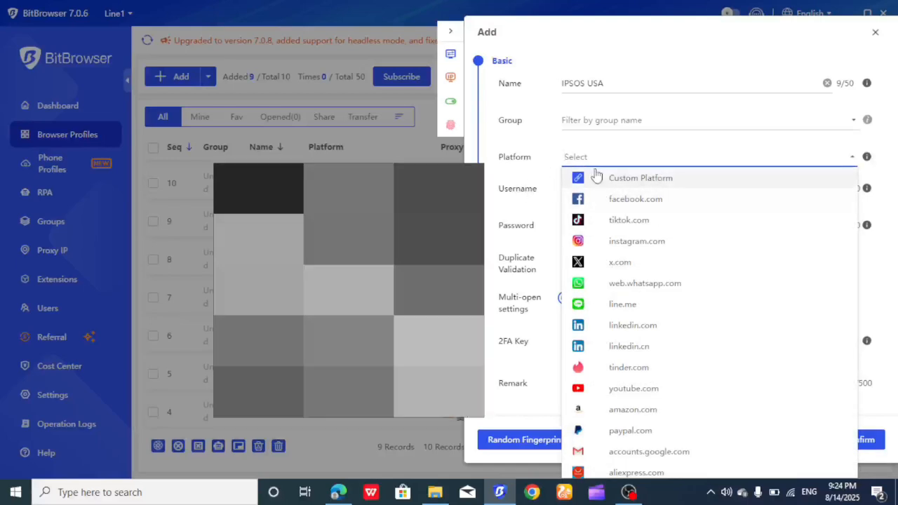
pyautogui.click(622, 40)
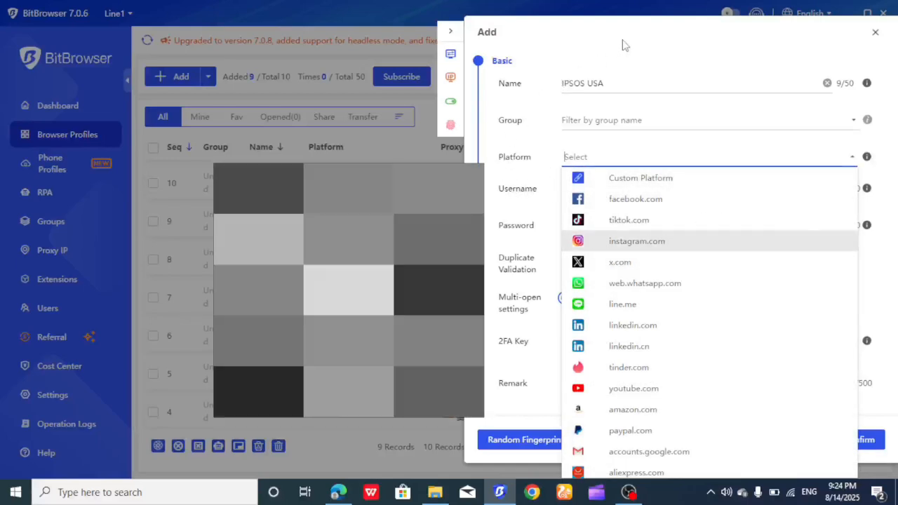
# Step: Review the profile's remaining basic settings, from the login username and duplicate validation through cookies and the open URL
pyautogui.scroll(-1, 736, 211)
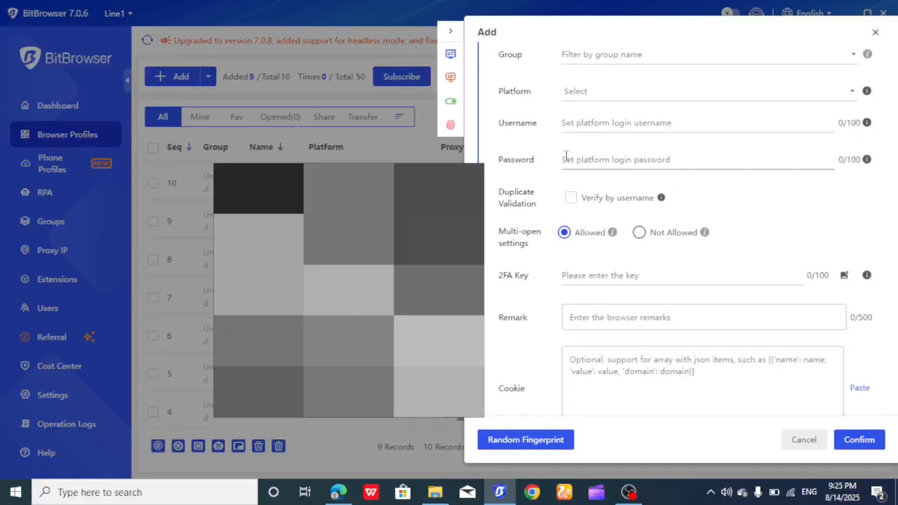
pyautogui.scroll(-1, 701, 175)
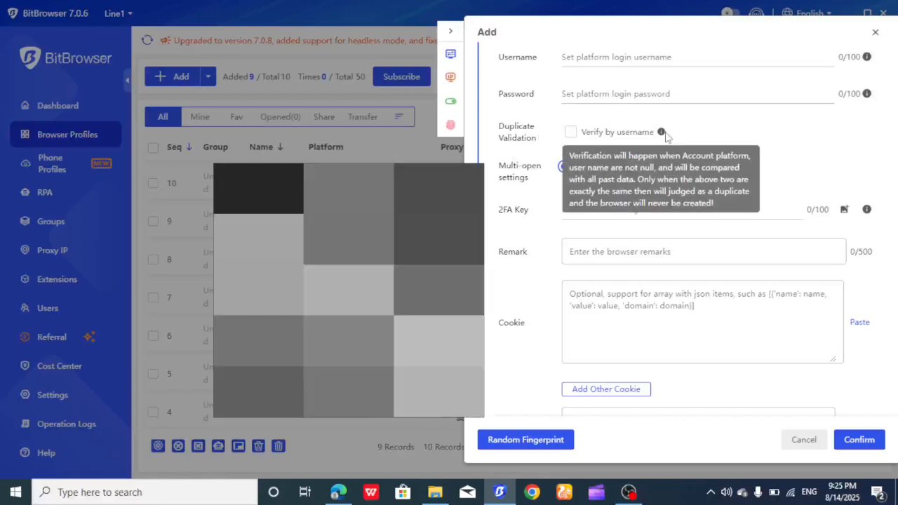
pyautogui.scroll(-1, 765, 195)
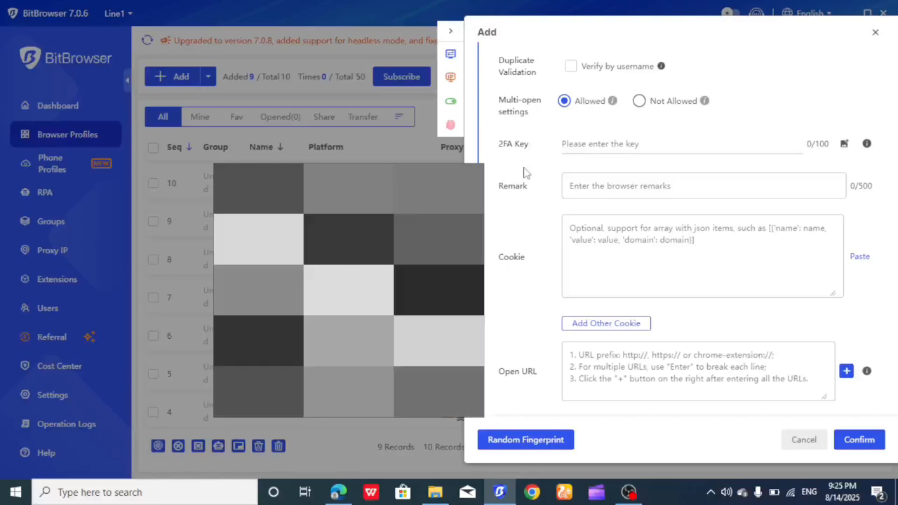
pyautogui.scroll(-2, 525, 173)
pyautogui.scroll(2, 532, 173)
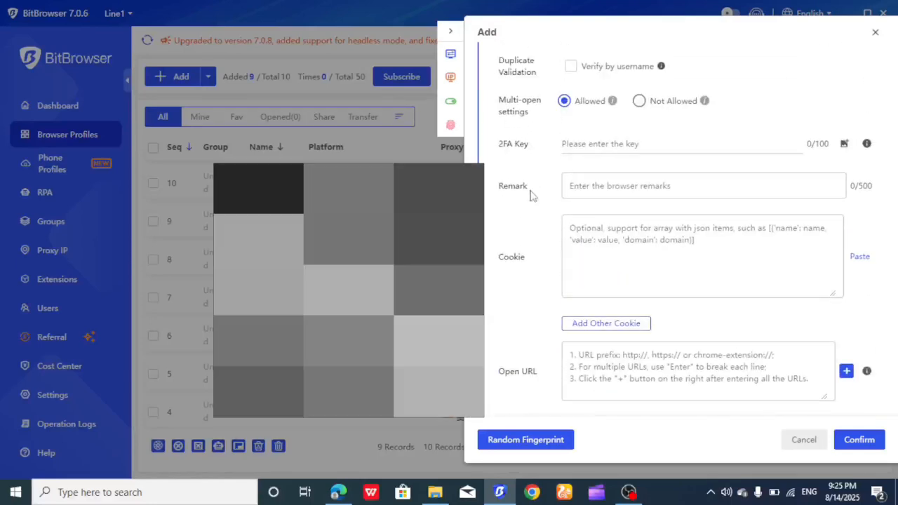
pyautogui.scroll(-1, 534, 261)
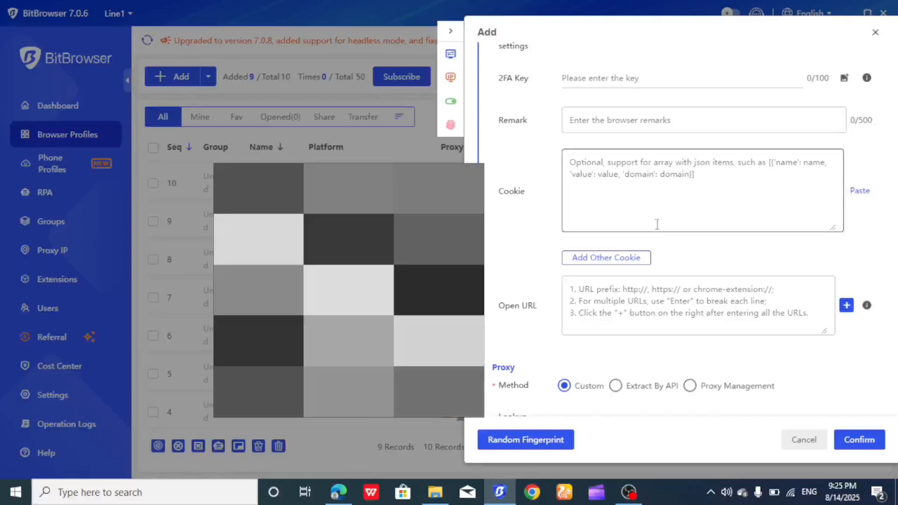
pyautogui.scroll(-3, 607, 197)
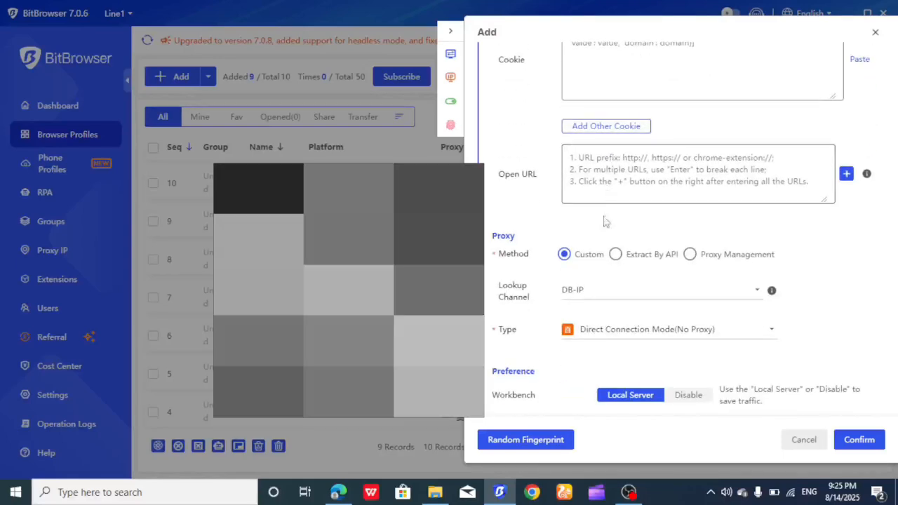
pyautogui.scroll(-1, 579, 222)
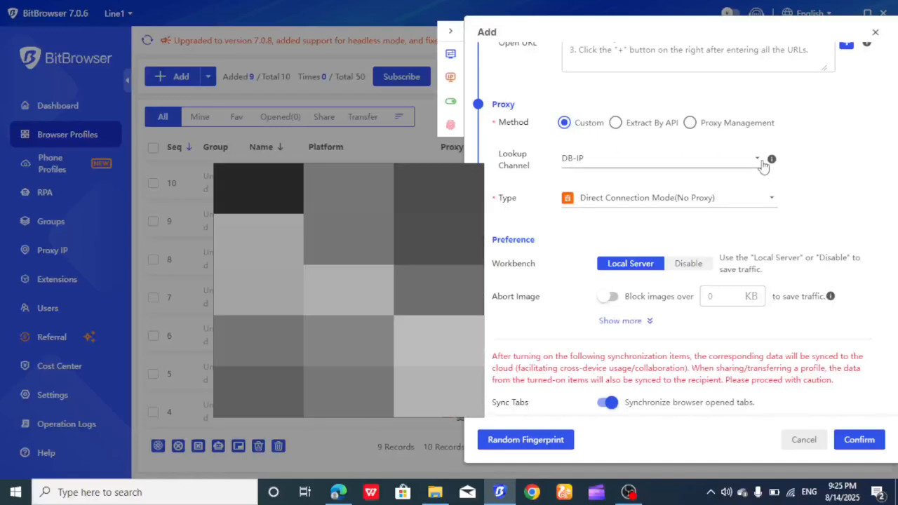
# Step: Try IP2Location as the proxy's lookup channel and set it back to DB-IP
pyautogui.click(759, 160)
pyautogui.click(757, 161)
pyautogui.click(757, 160)
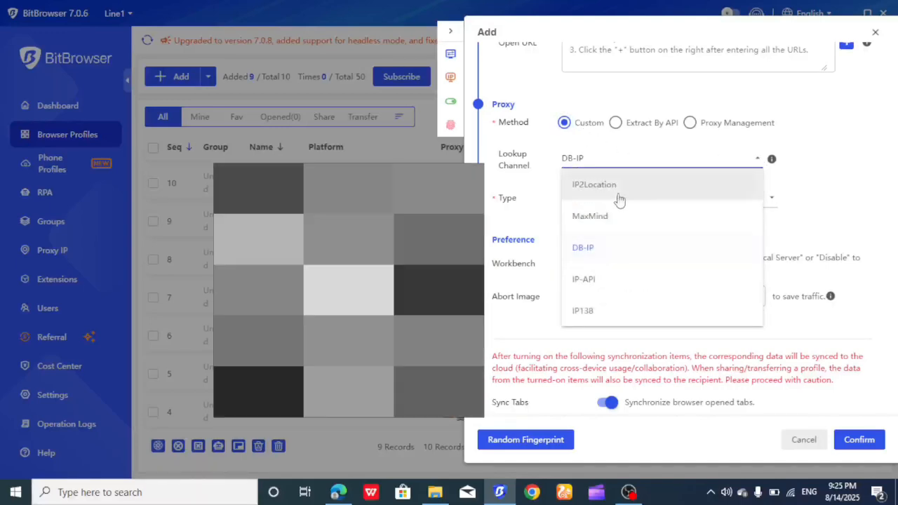
pyautogui.click(613, 188)
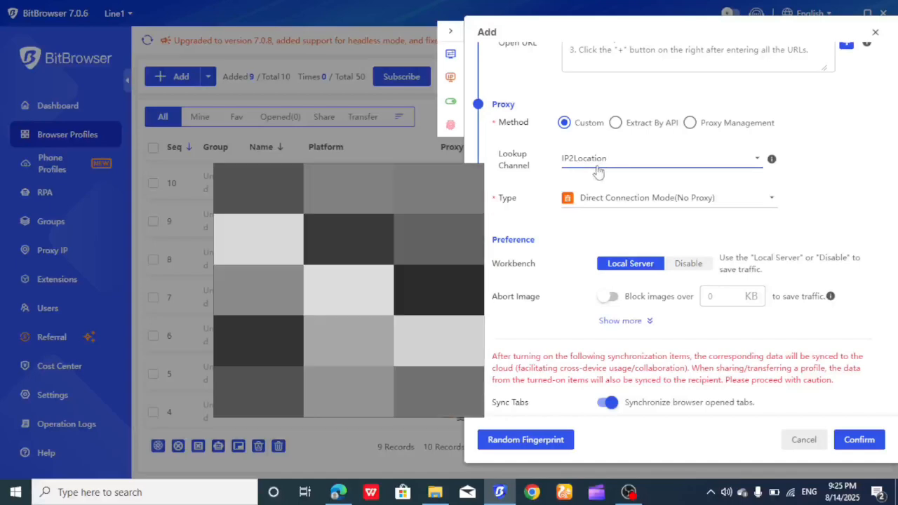
pyautogui.click(754, 160)
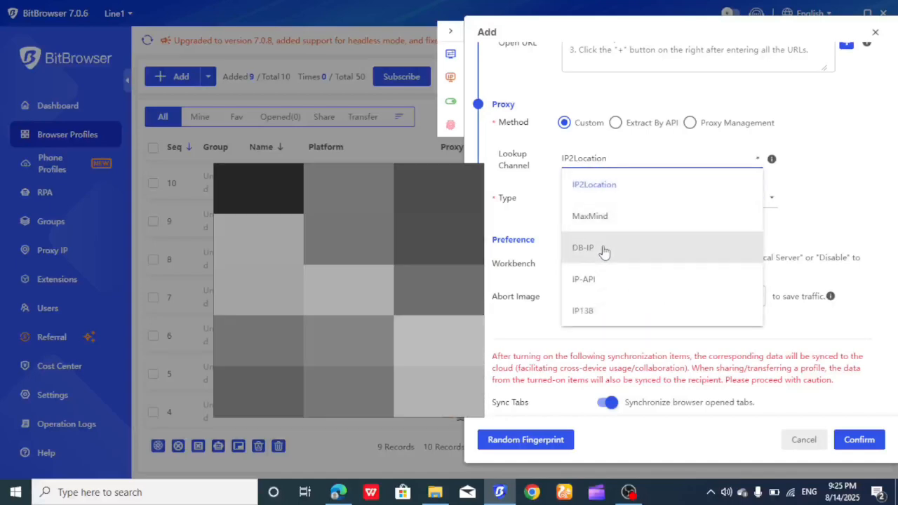
pyautogui.click(601, 251)
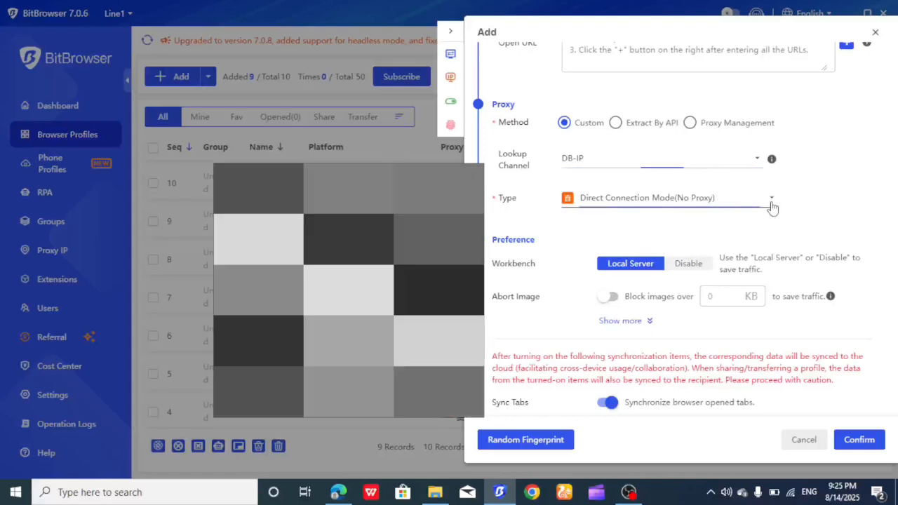
# Step: Set the custom proxy's type to Socks5
pyautogui.click(771, 200)
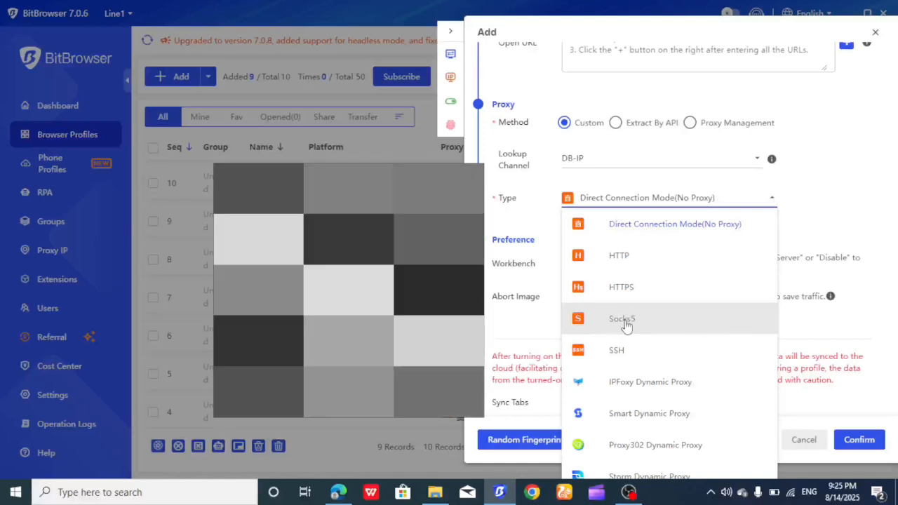
pyautogui.click(629, 331)
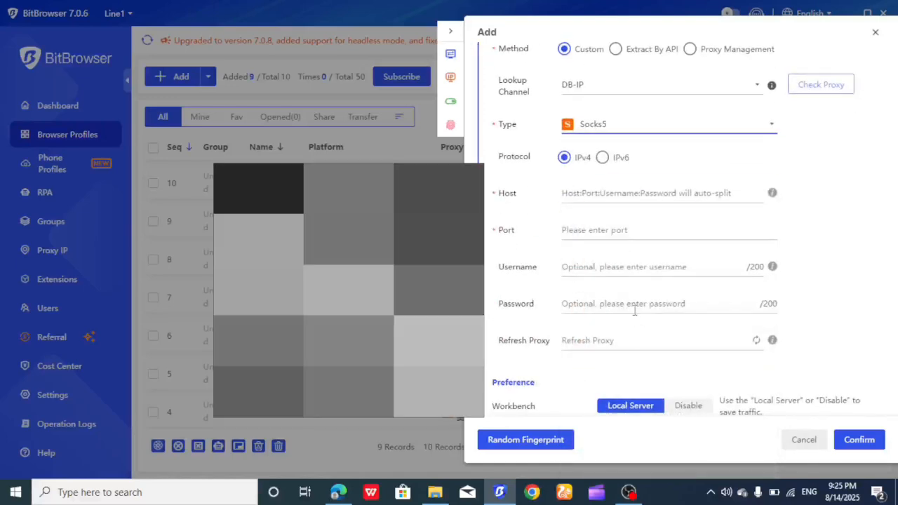
pyautogui.scroll(2, 827, 154)
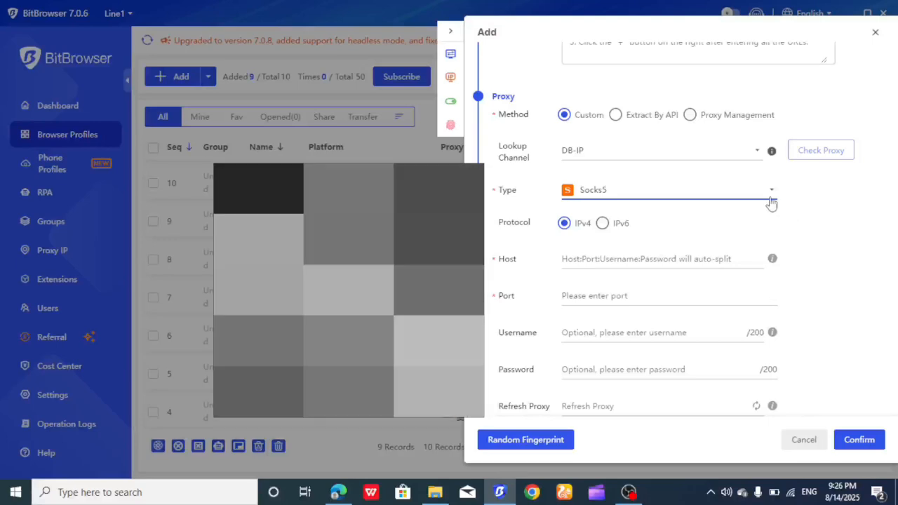
pyautogui.click(771, 197)
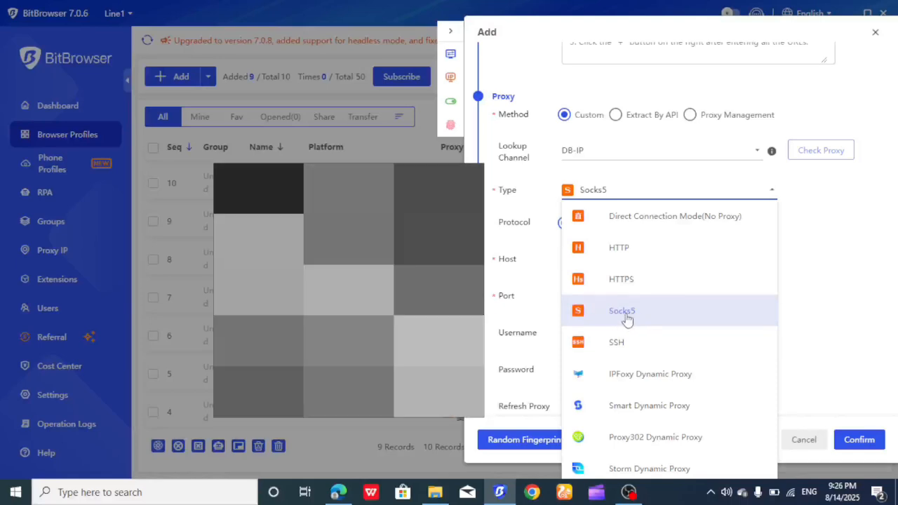
pyautogui.click(629, 318)
# Step: Go through the Socks5 proxy's host, port, username and password fields without filling them in
pyautogui.scroll(-2, 702, 182)
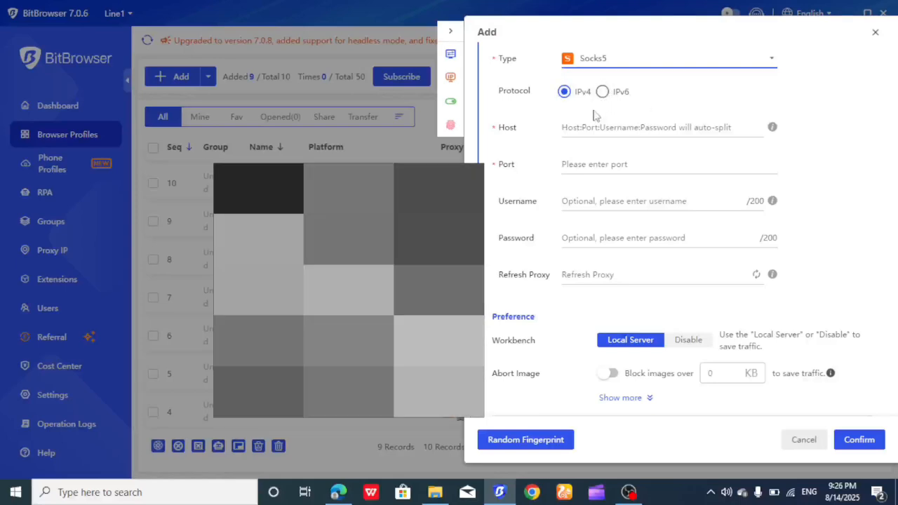
pyautogui.click(674, 128)
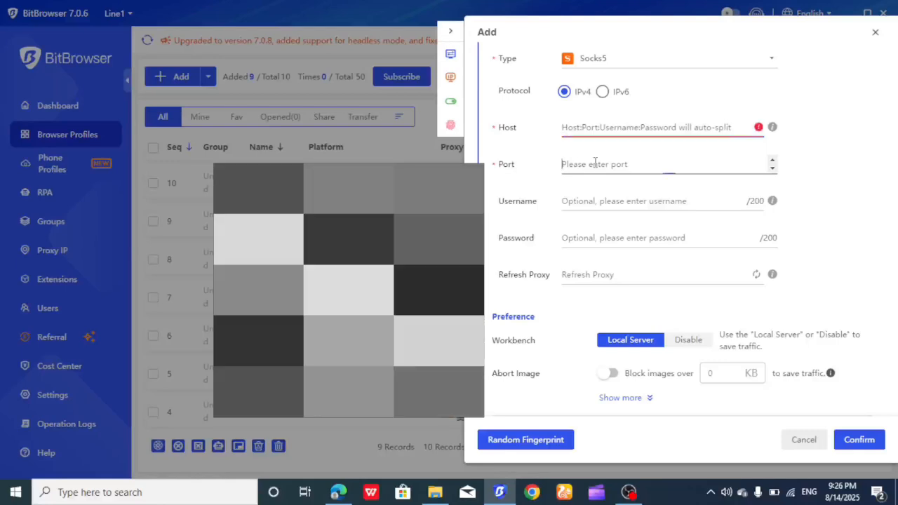
pyautogui.click(596, 202)
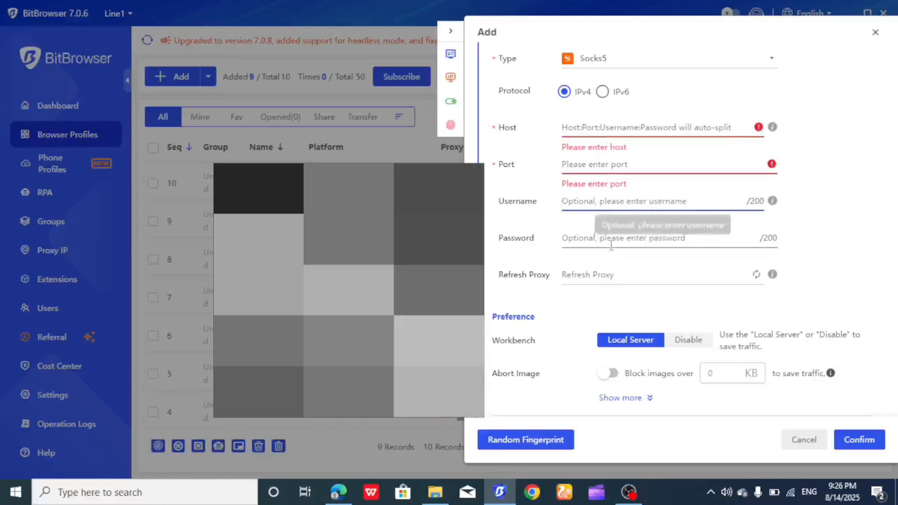
pyautogui.click(610, 242)
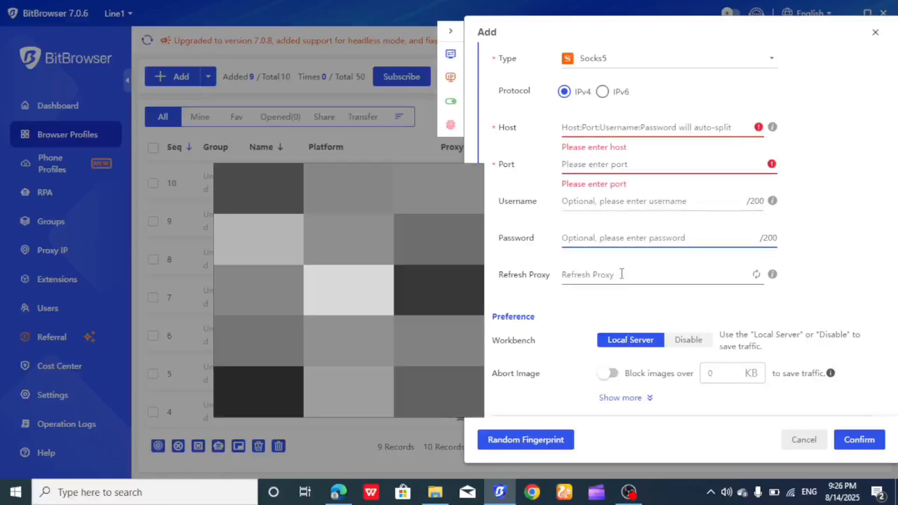
# Step: Review the profile's Preference settings, from workbench and image blocking through sync, cache clearing, Chrome sign-in, GPU and memory saver
pyautogui.scroll(-2, 632, 252)
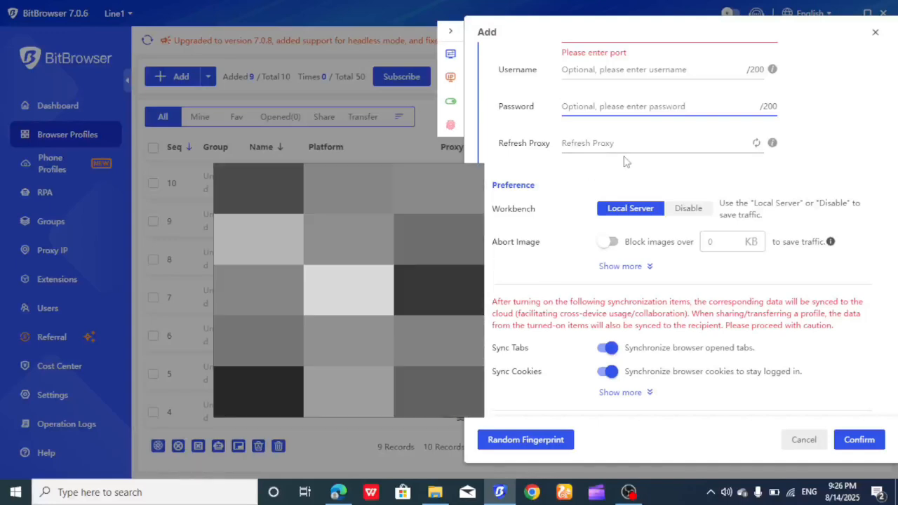
pyautogui.scroll(-2, 625, 161)
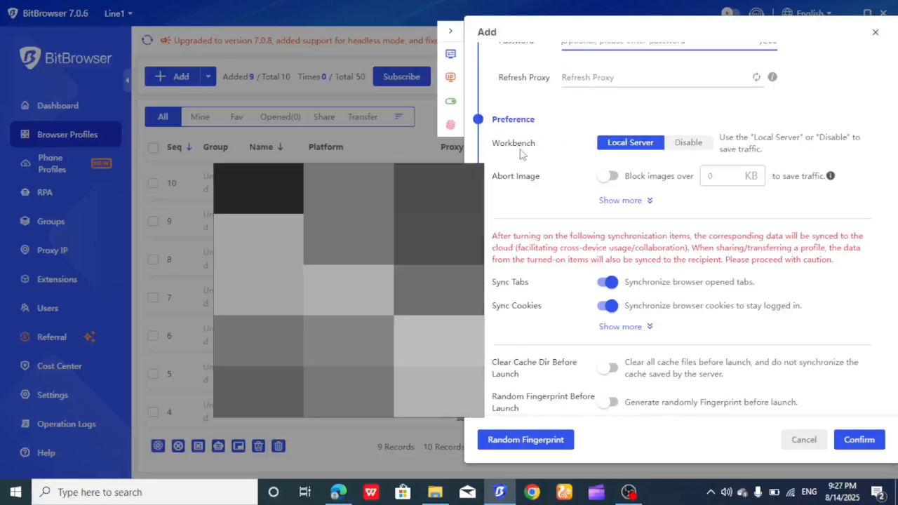
pyautogui.scroll(-10, 631, 164)
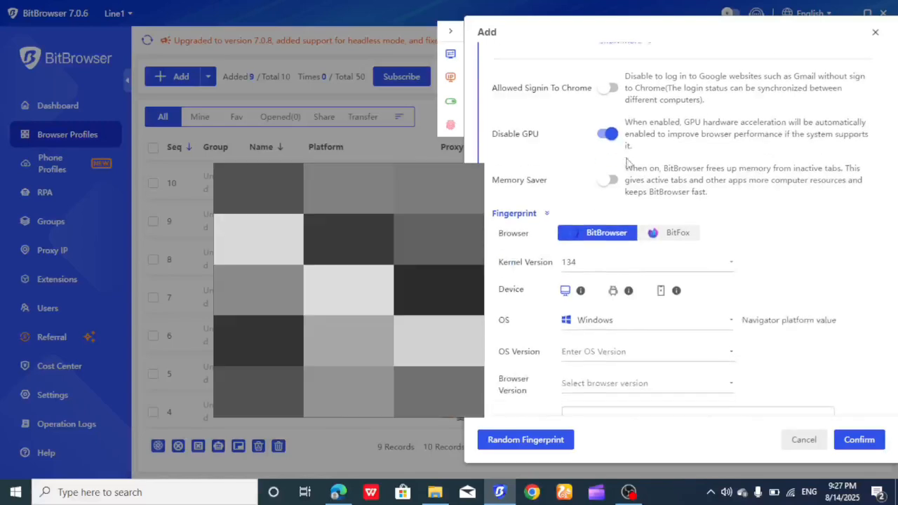
pyautogui.scroll(6, 627, 162)
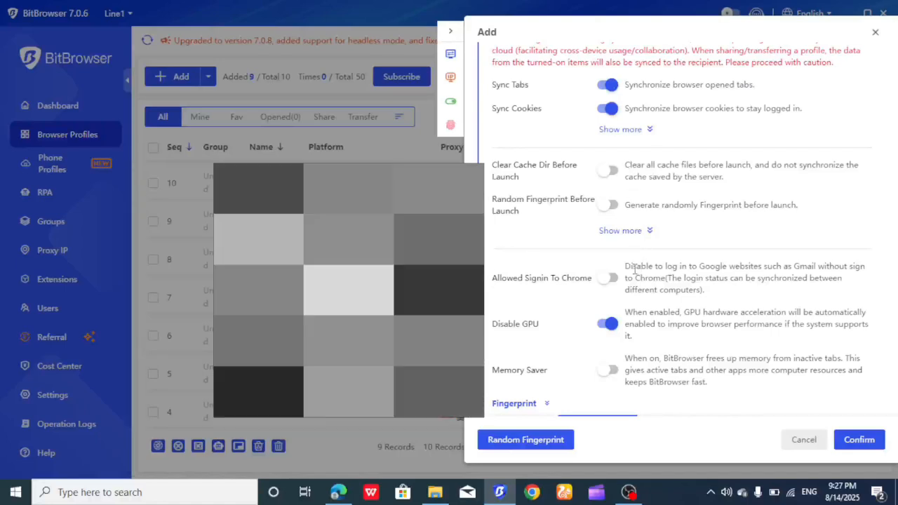
pyautogui.scroll(-1, 636, 271)
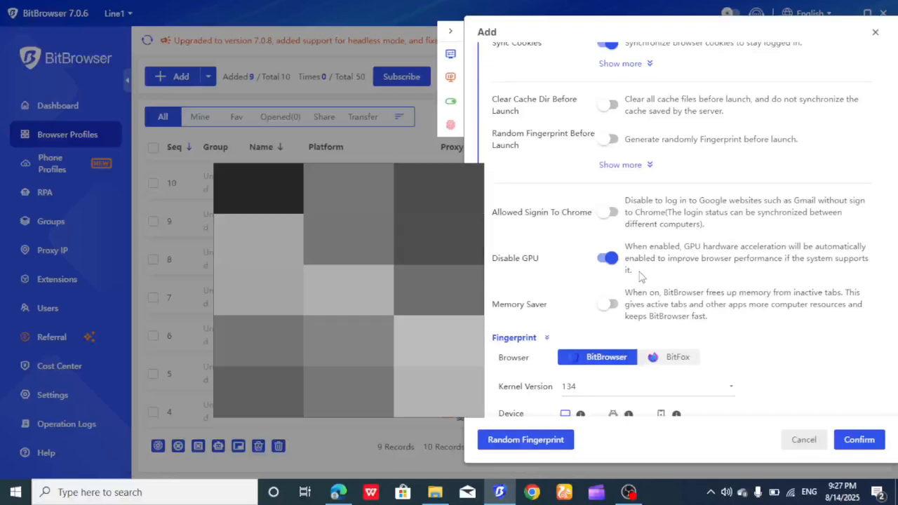
pyautogui.scroll(-5, 713, 297)
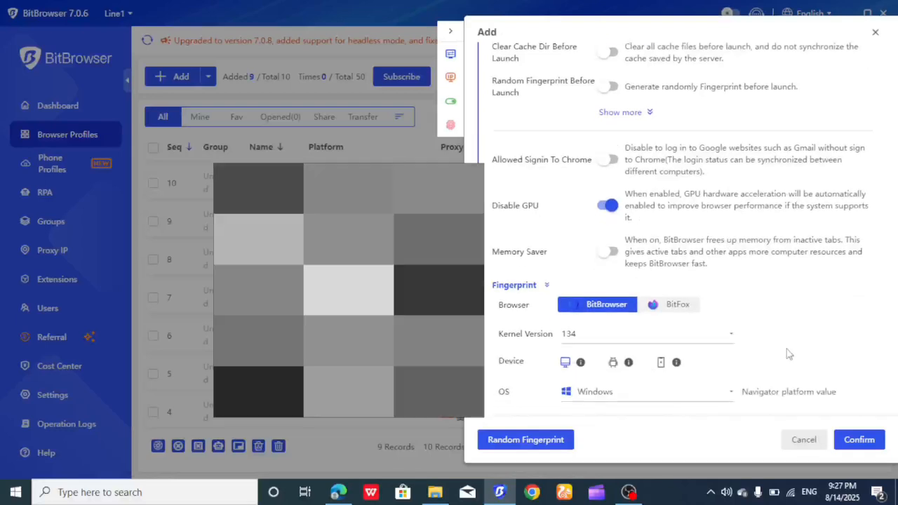
# Step: Try BitFox as the fingerprint's browser and switch it back to BitBrowser
pyautogui.scroll(-2, 770, 256)
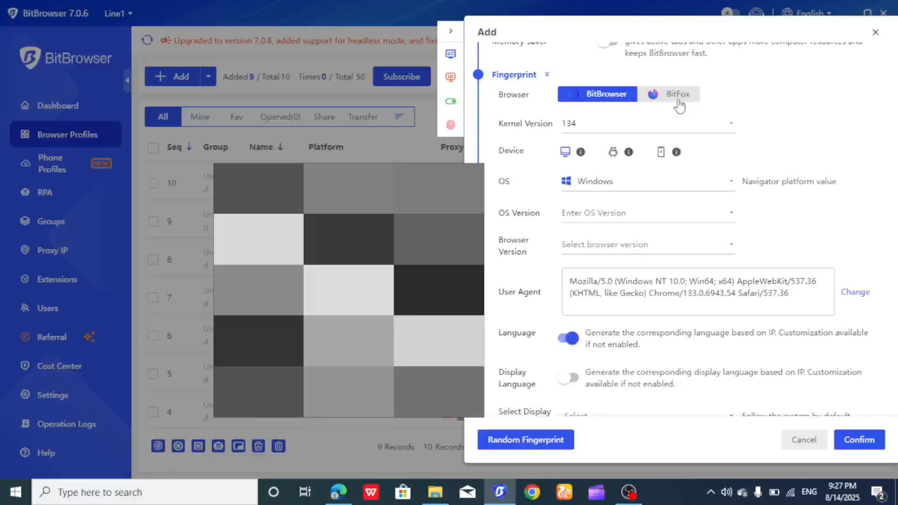
pyautogui.click(678, 99)
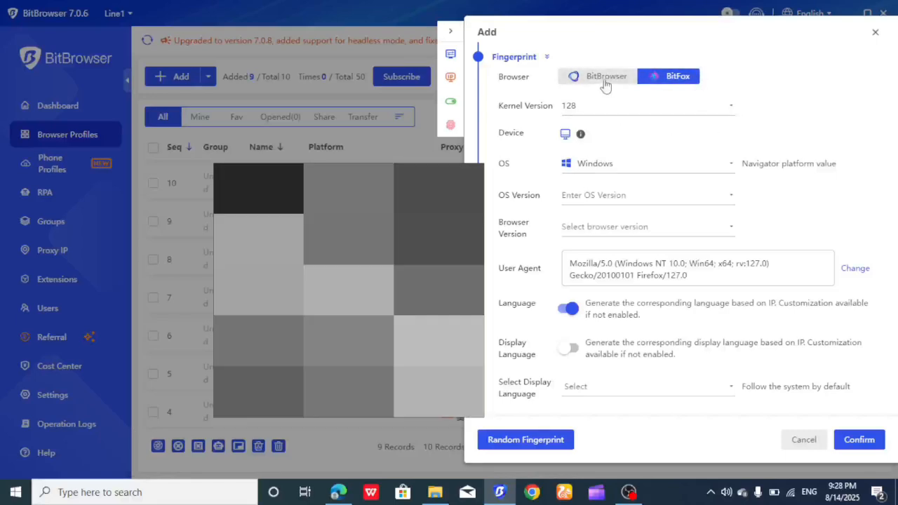
pyautogui.click(600, 77)
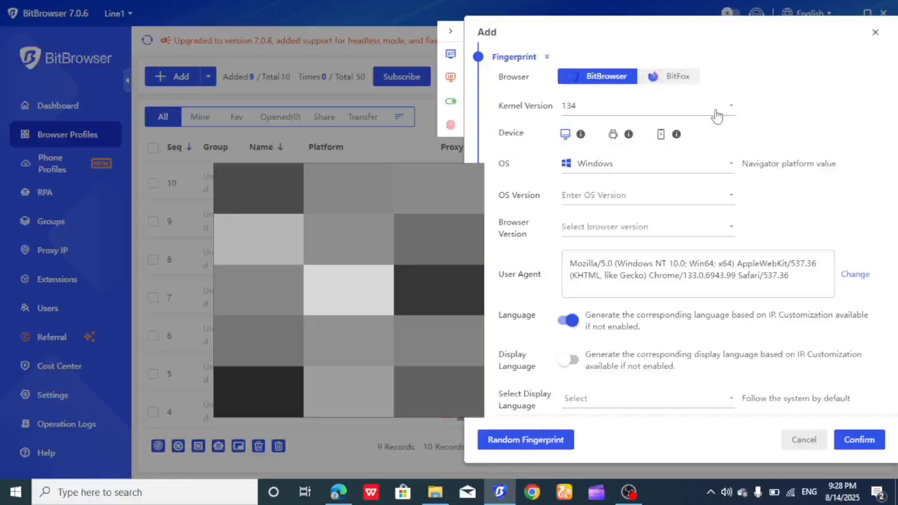
# Step: Set the fingerprint's kernel version to 138
pyautogui.click(733, 115)
pyautogui.scroll(1, 631, 150)
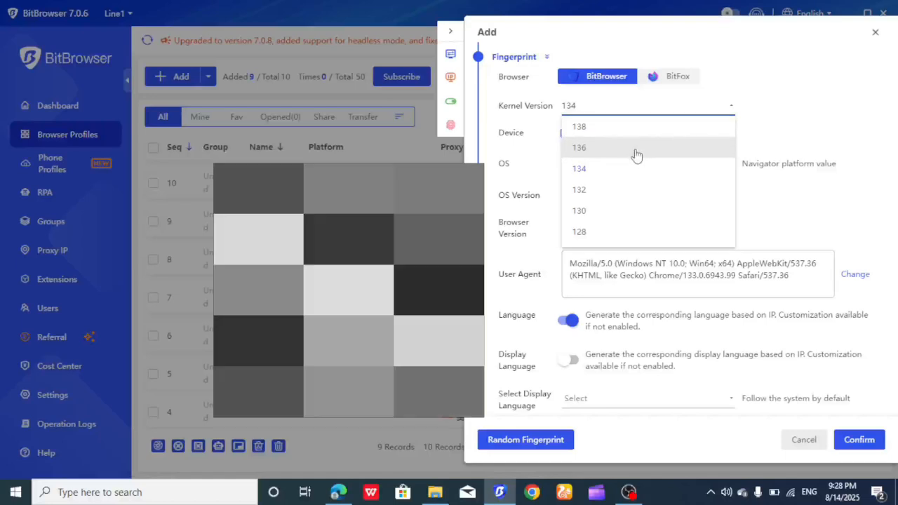
pyautogui.click(585, 130)
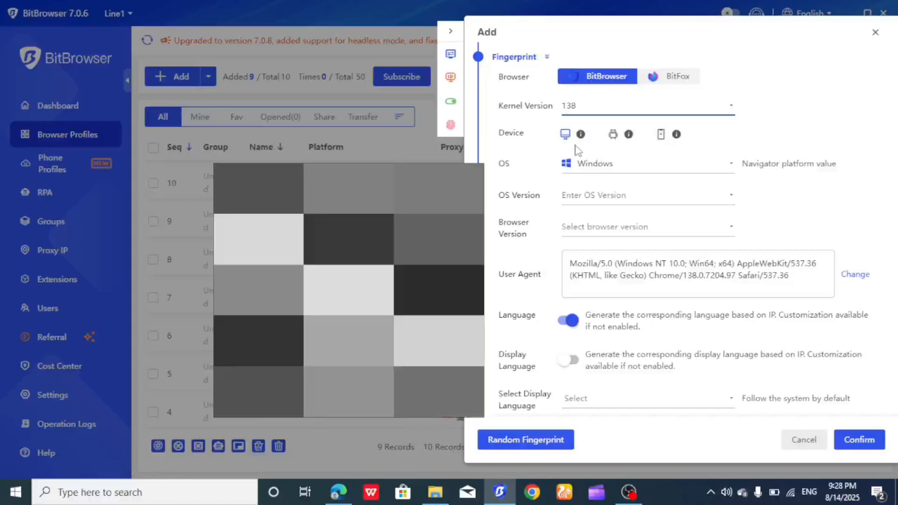
# Step: Try the two mobile device types for the fingerprint and set the device back to desktop
pyautogui.click(564, 138)
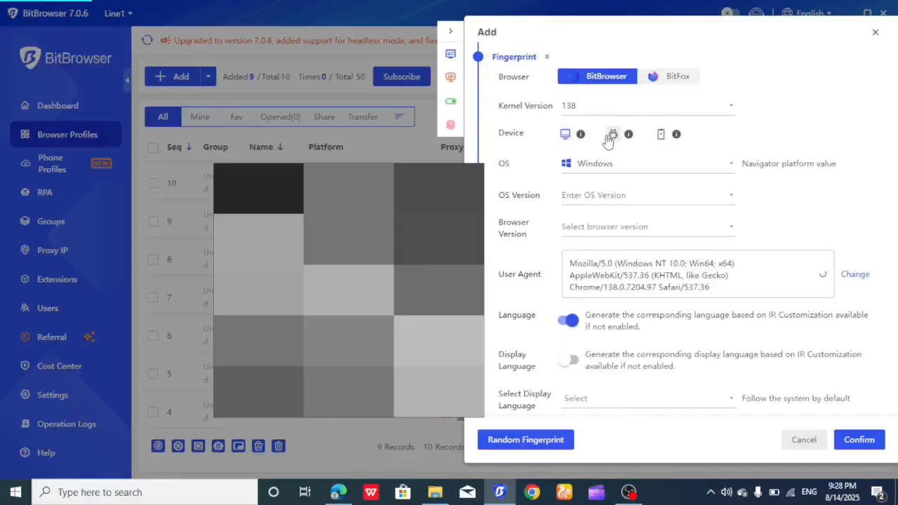
pyautogui.click(612, 134)
pyautogui.click(661, 135)
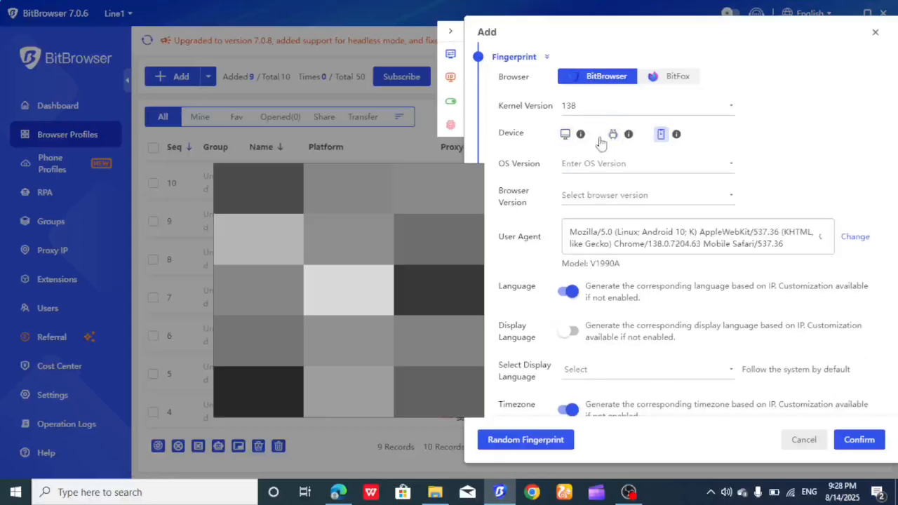
pyautogui.click(565, 136)
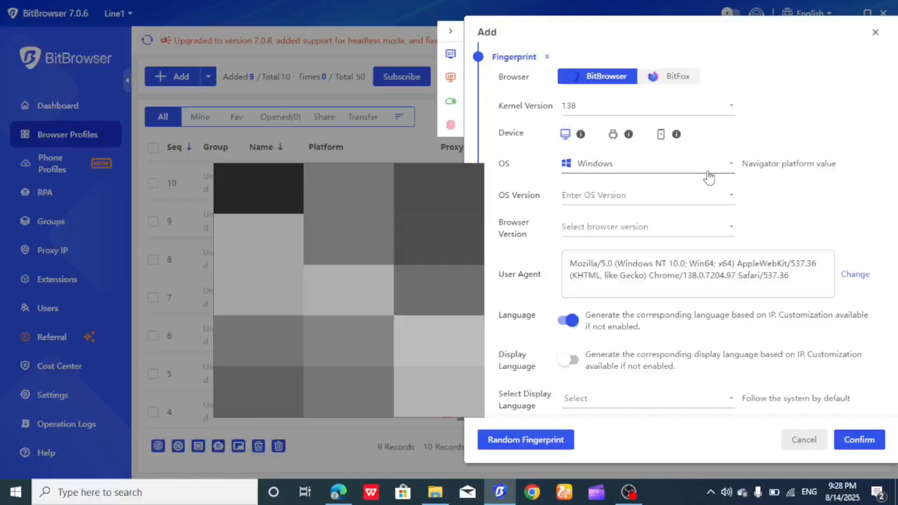
# Step: Keep Windows as the fingerprint's operating system and set the OS version to 10
pyautogui.click(730, 172)
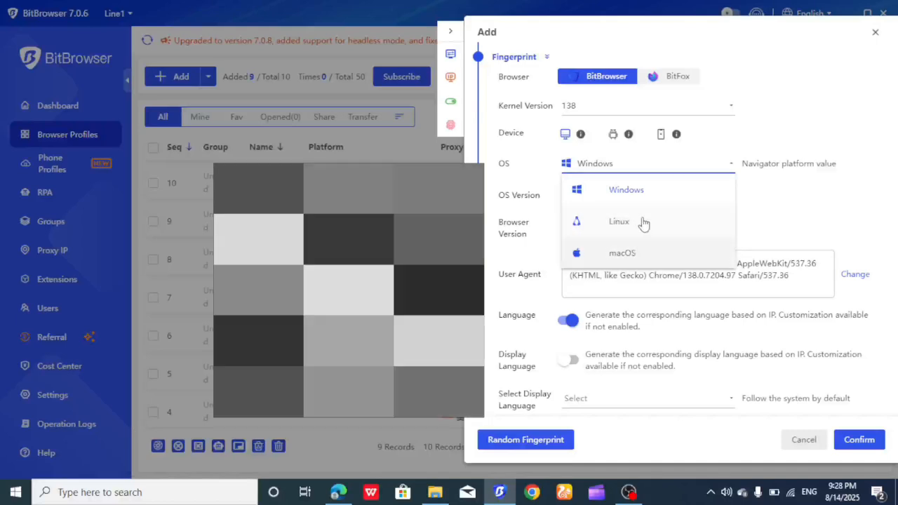
pyautogui.click(627, 196)
pyautogui.scroll(-1, 673, 175)
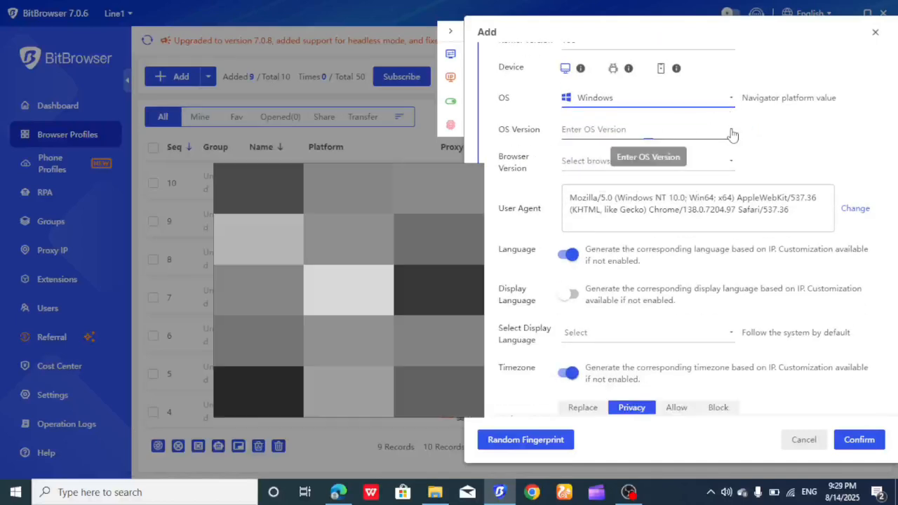
pyautogui.click(731, 131)
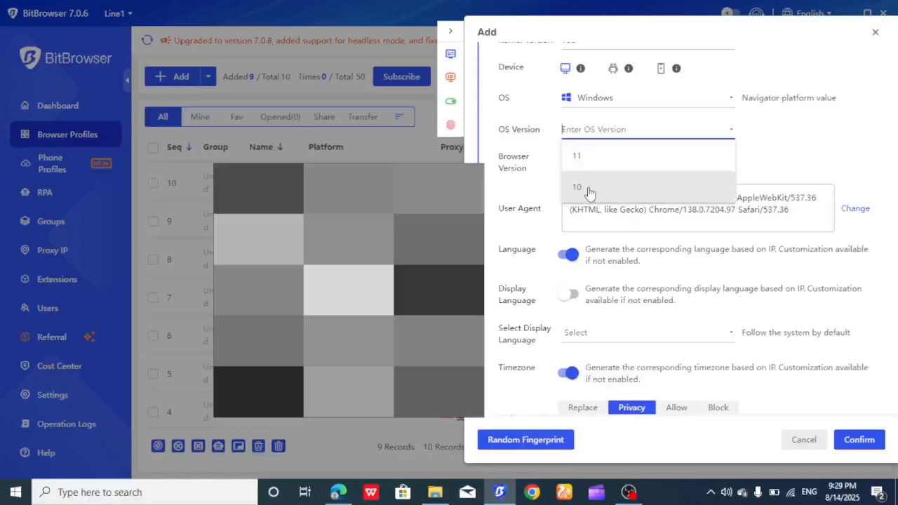
pyautogui.click(577, 185)
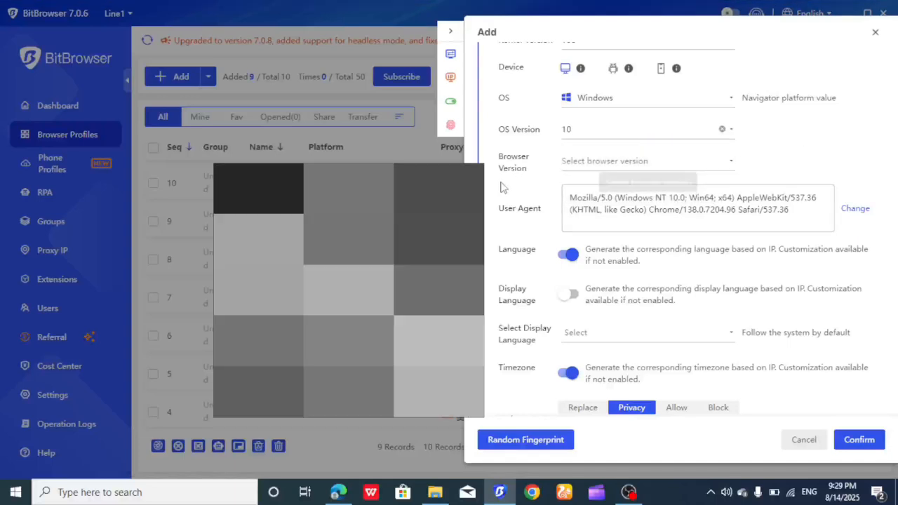
# Step: Try selecting both 138 and 137 as the fingerprint's browser versions
pyautogui.click(726, 161)
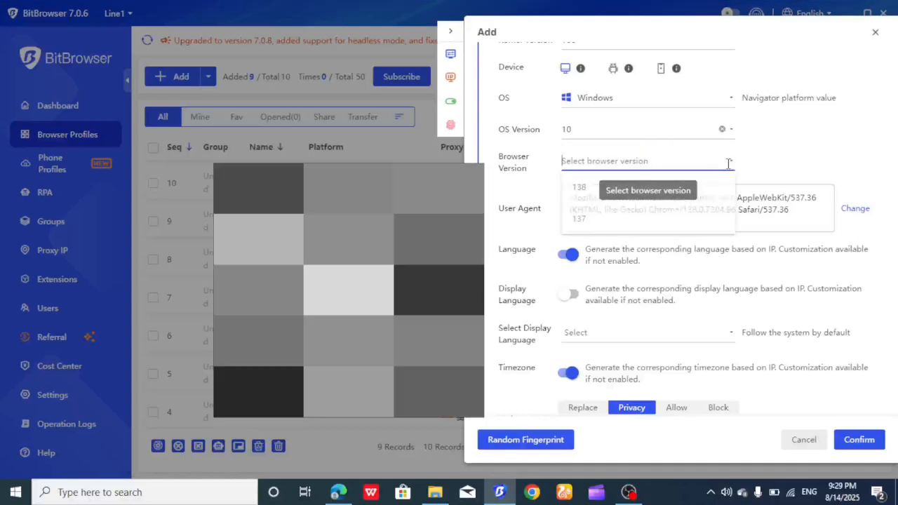
pyautogui.click(585, 194)
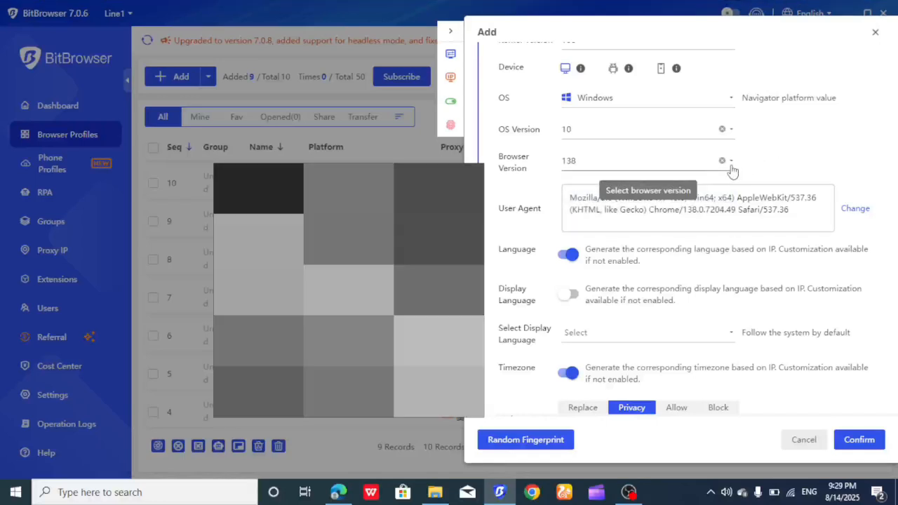
pyautogui.click(730, 165)
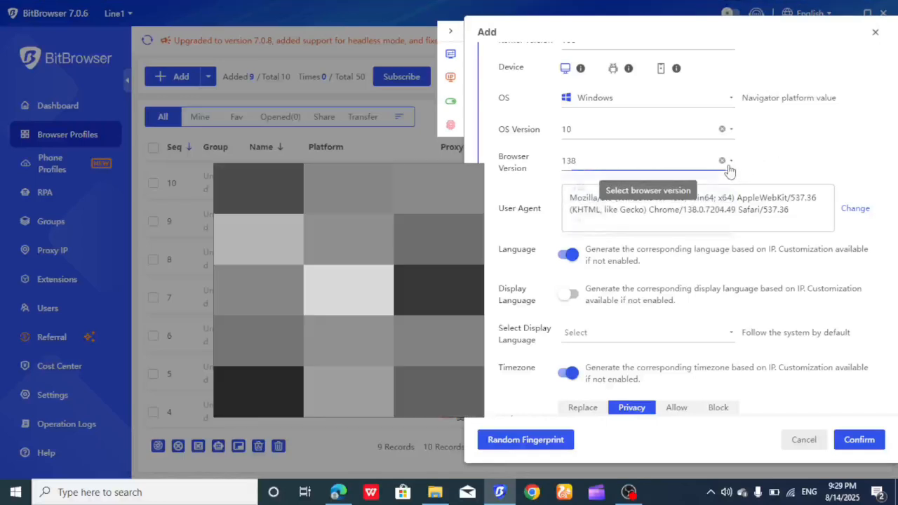
pyautogui.click(577, 220)
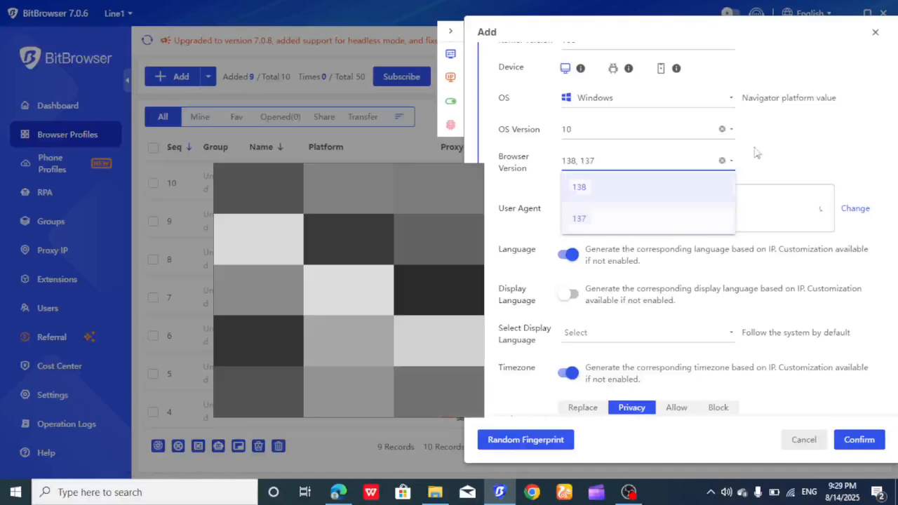
# Step: Clear the browser version selection and choose only version 137
pyautogui.click(722, 162)
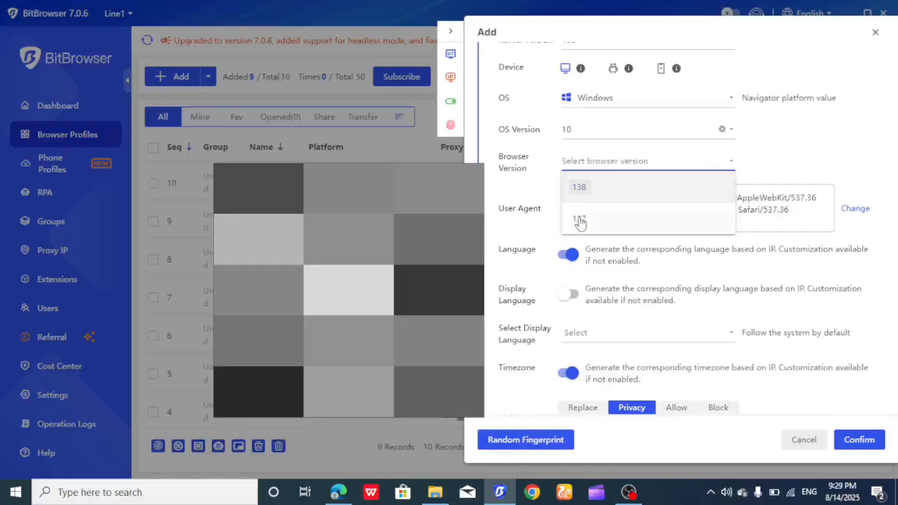
pyautogui.click(579, 219)
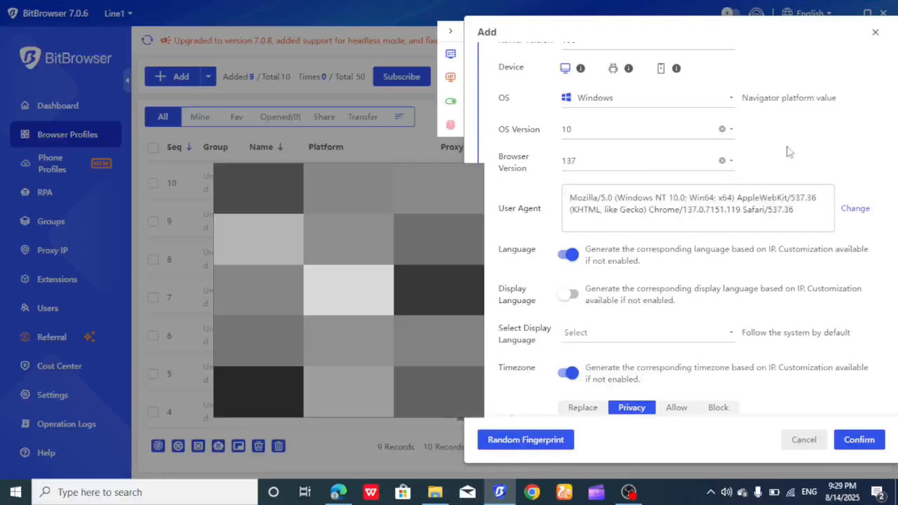
# Step: Review the fingerprint's user agent, language, timezone, WebRTC, HTTPS certificate, geolocation, window size and graphics settings
pyautogui.scroll(-2, 523, 243)
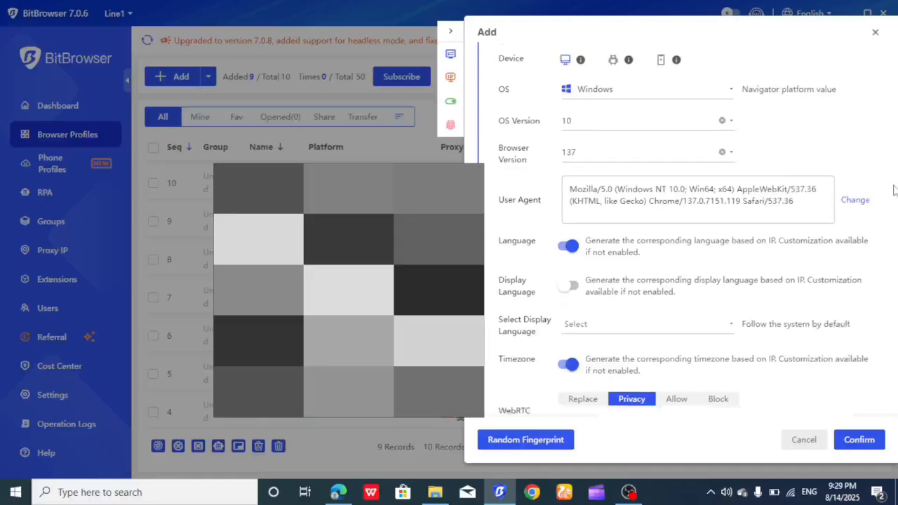
pyautogui.scroll(-2, 707, 222)
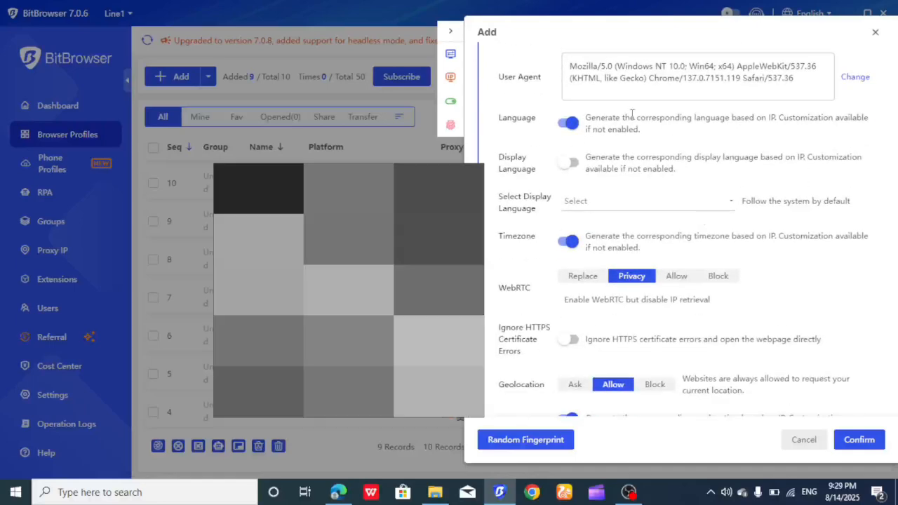
pyautogui.scroll(-8, 638, 140)
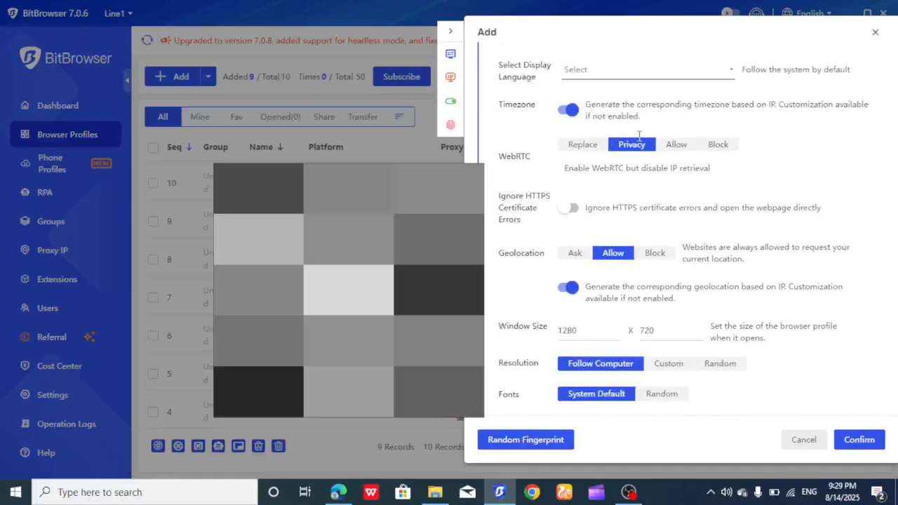
pyautogui.scroll(-4, 640, 138)
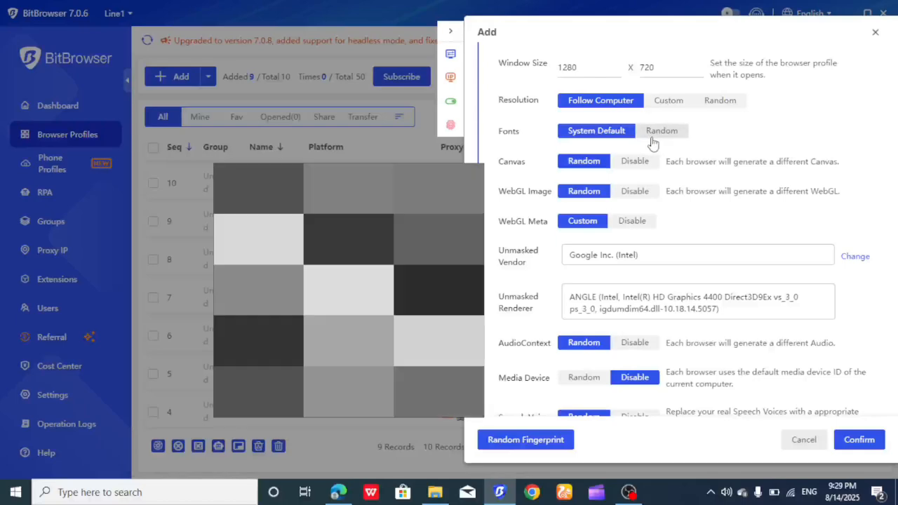
pyautogui.scroll(6, 649, 137)
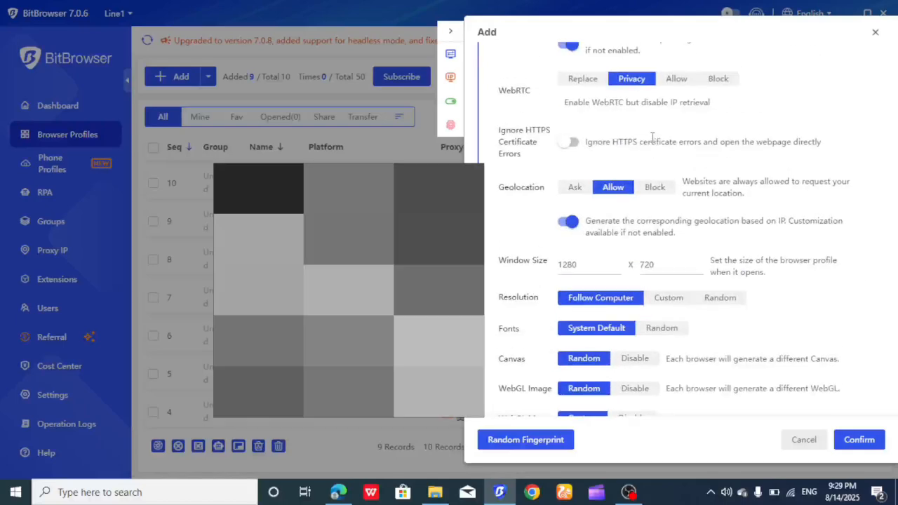
pyautogui.scroll(-4, 653, 140)
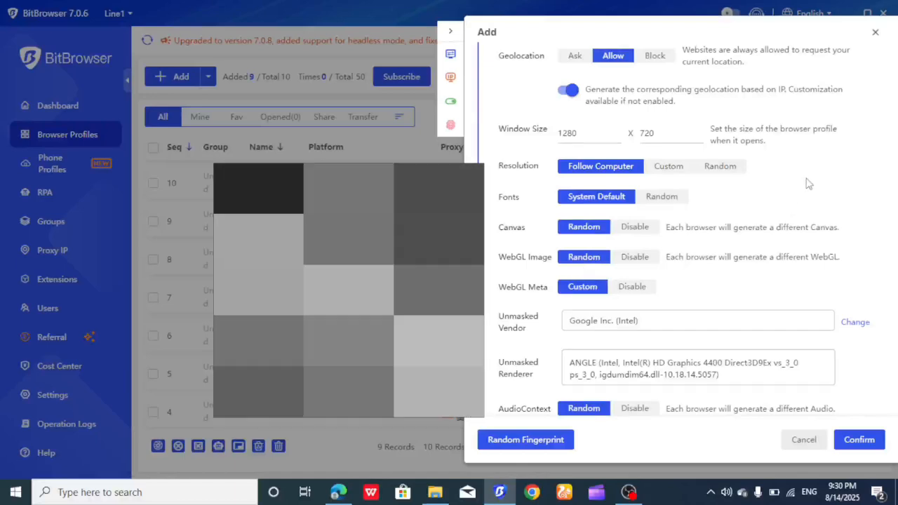
pyautogui.scroll(1, 807, 184)
pyautogui.scroll(1, 828, 181)
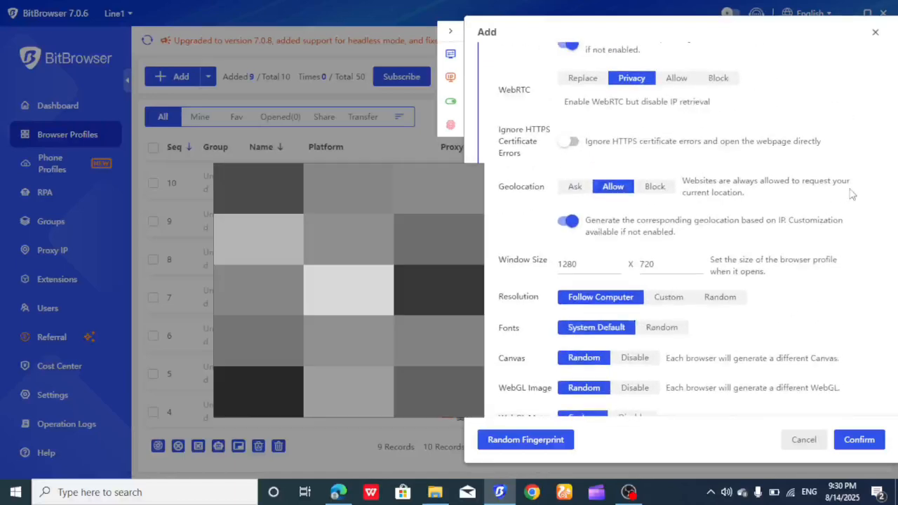
# Step: Set both the fingerprint's fonts and its resolution to Random
pyautogui.scroll(-2, 849, 194)
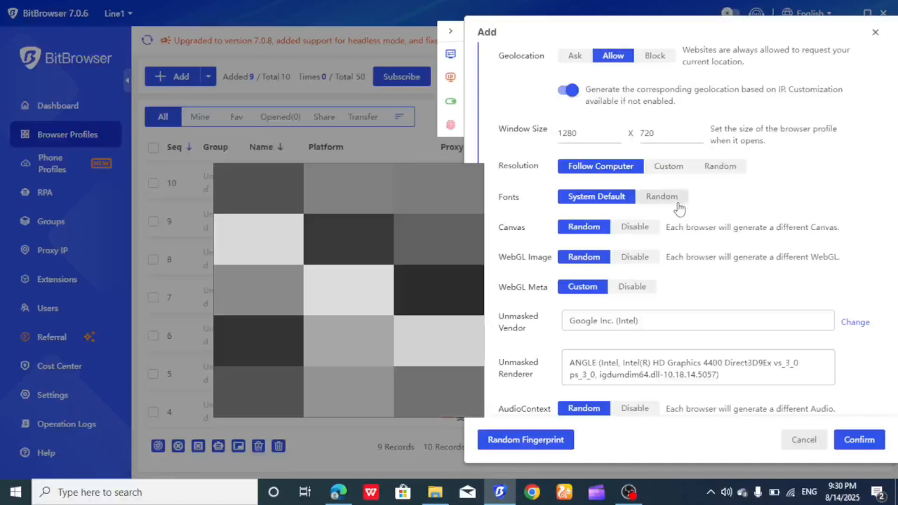
pyautogui.click(678, 203)
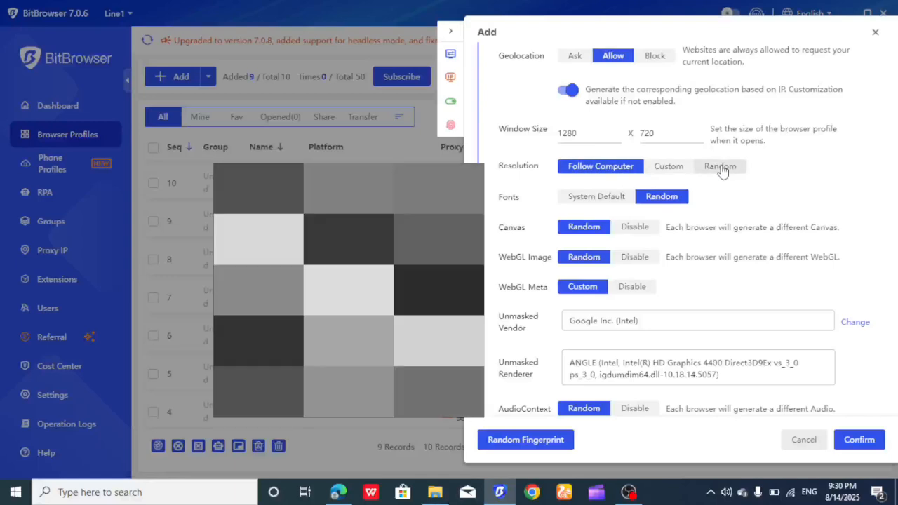
pyautogui.click(721, 171)
pyautogui.scroll(1, 722, 170)
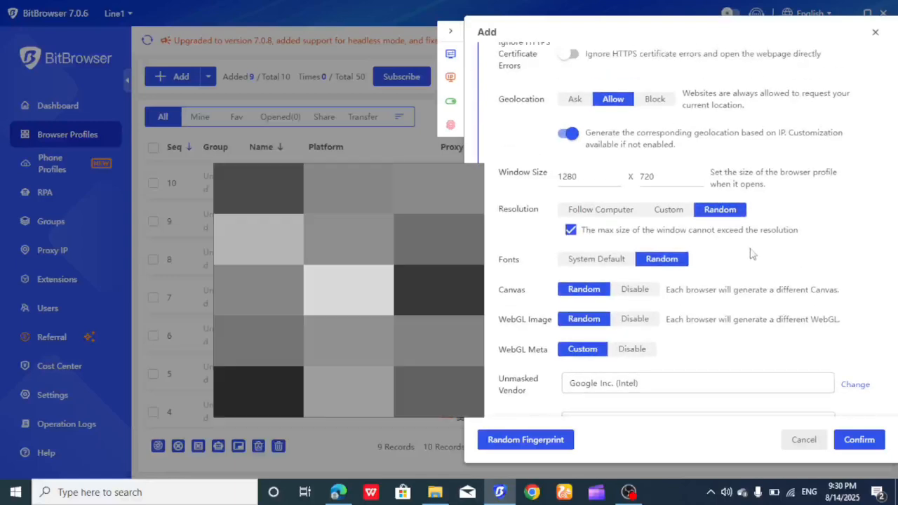
pyautogui.scroll(-3, 800, 186)
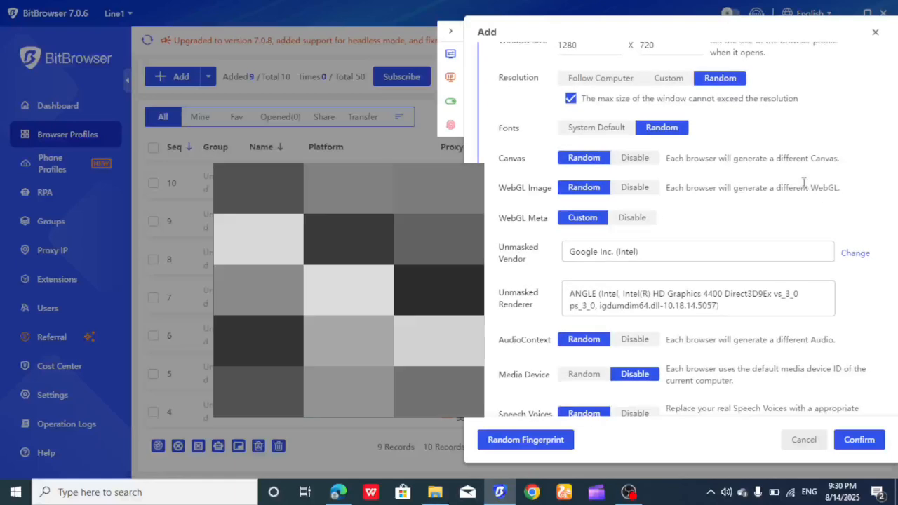
# Step: Try the Follow Computer resolution for the fingerprint and return it to Random
pyautogui.click(596, 78)
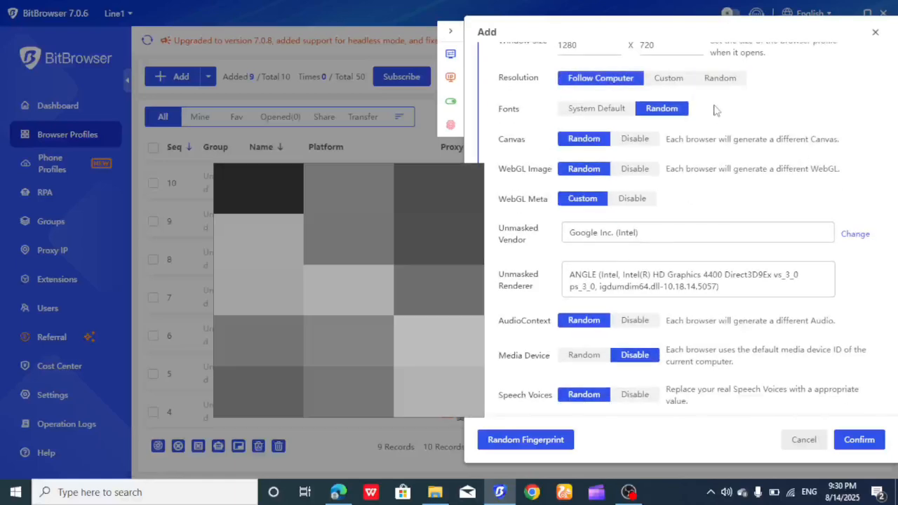
pyautogui.scroll(2, 713, 109)
pyautogui.click(730, 144)
pyautogui.scroll(2, 723, 241)
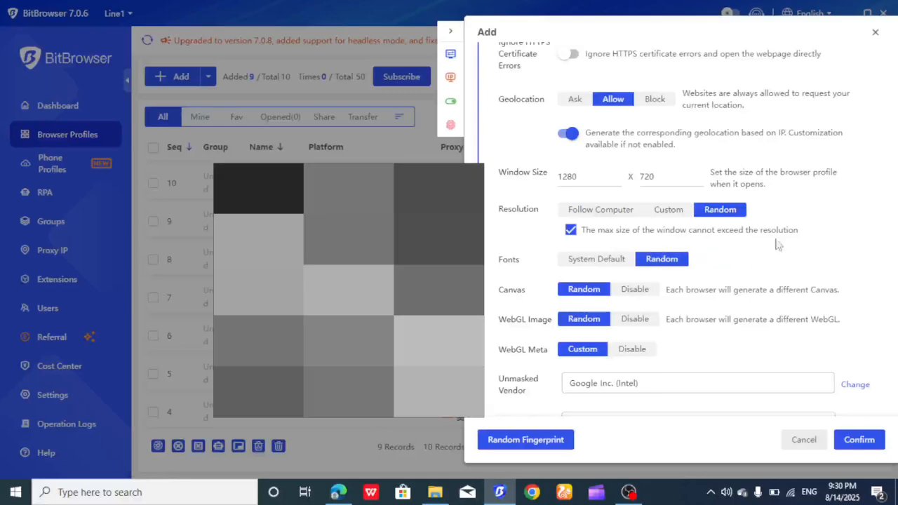
# Step: Review the fingerprint's WebGL, audio, media device, speech, tracking, device info, port scan, SSL, plugin, hardware and launch settings
pyautogui.scroll(-6, 706, 240)
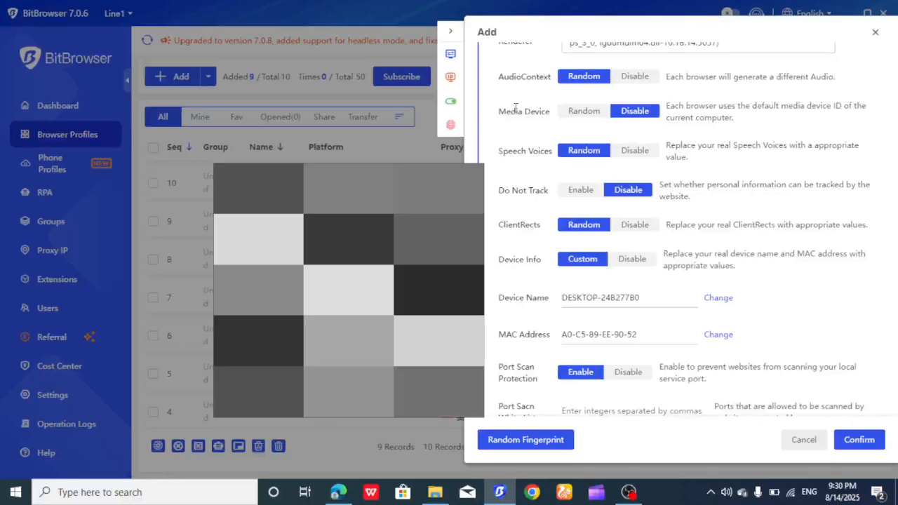
pyautogui.scroll(2, 558, 126)
pyautogui.scroll(3, 559, 127)
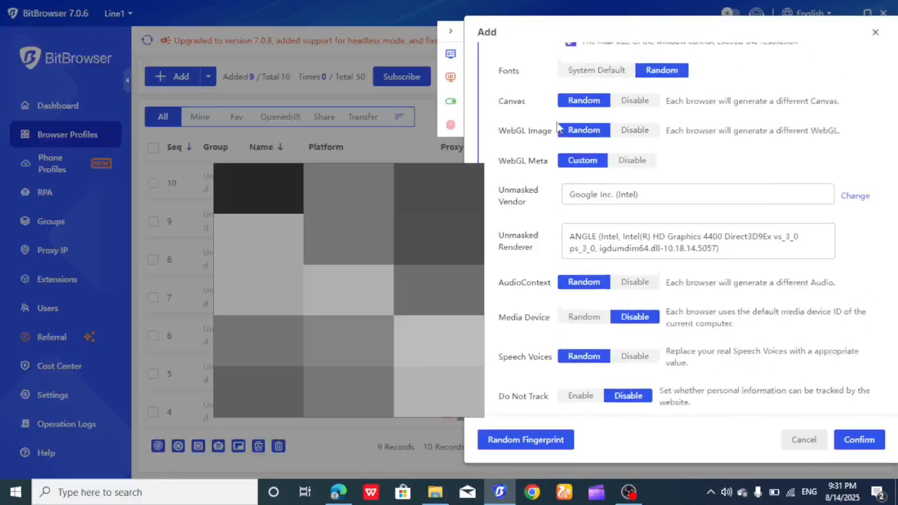
pyautogui.scroll(-3, 559, 127)
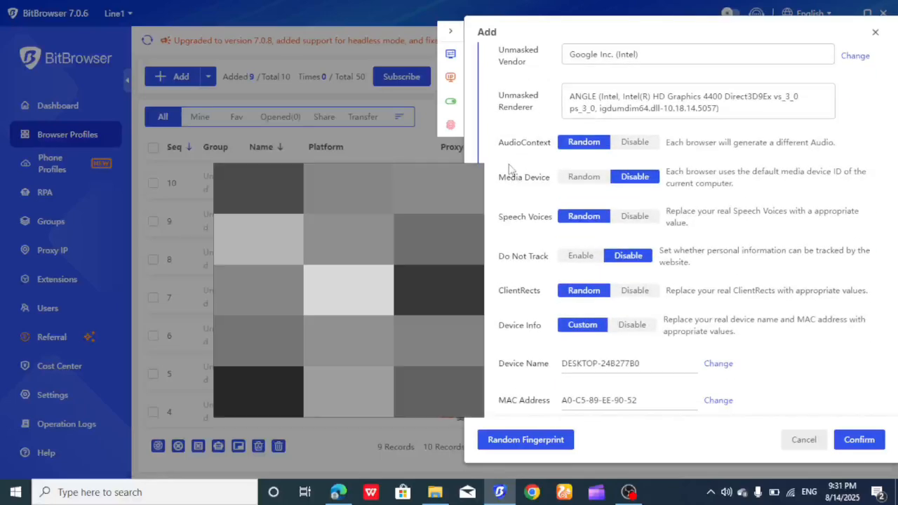
pyautogui.scroll(-1, 540, 161)
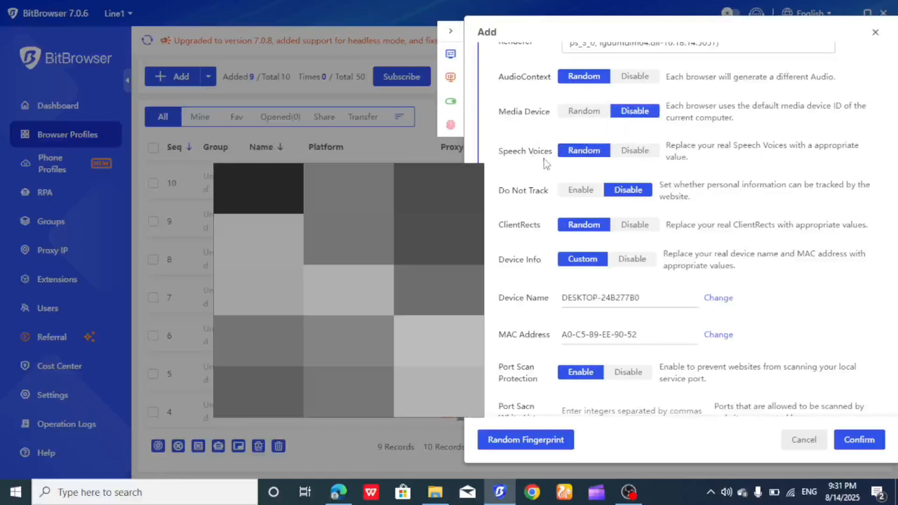
pyautogui.scroll(-1, 545, 164)
pyautogui.scroll(-1, 545, 163)
pyautogui.scroll(-2, 540, 112)
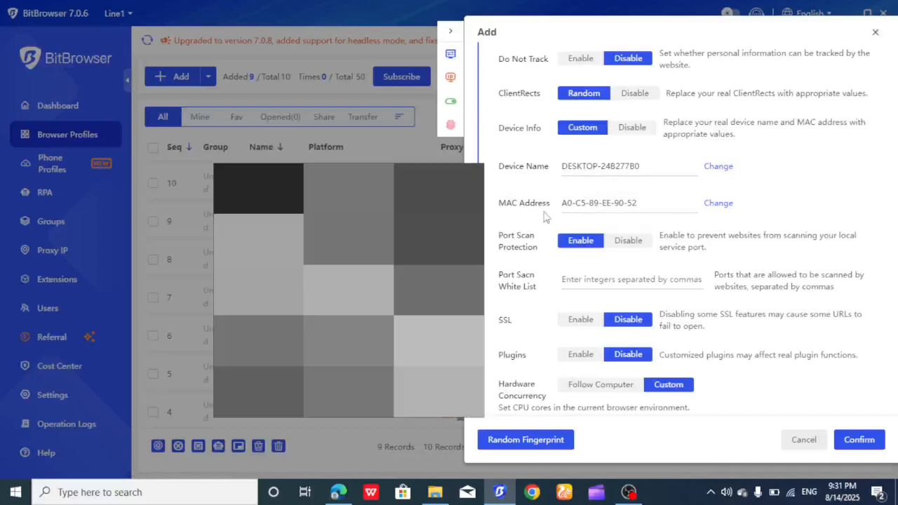
pyautogui.scroll(-2, 701, 172)
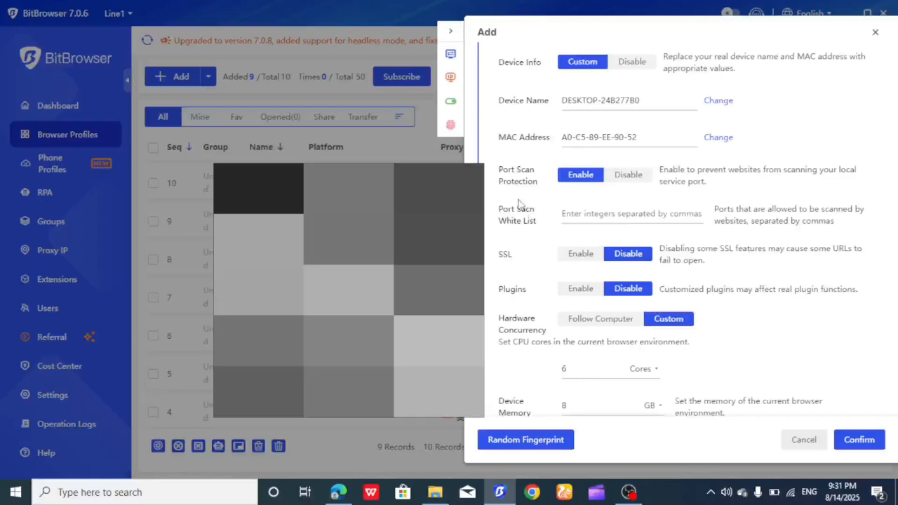
pyautogui.scroll(-2, 583, 198)
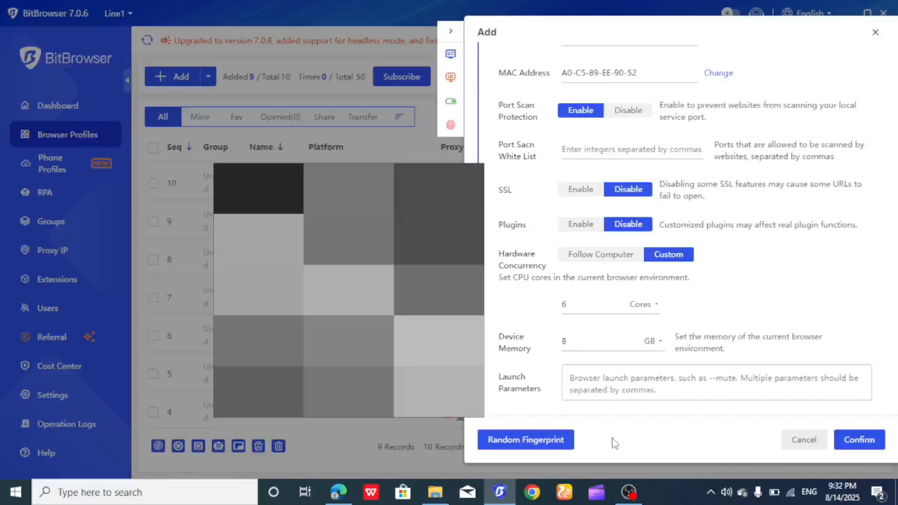
pyautogui.scroll(10, 652, 162)
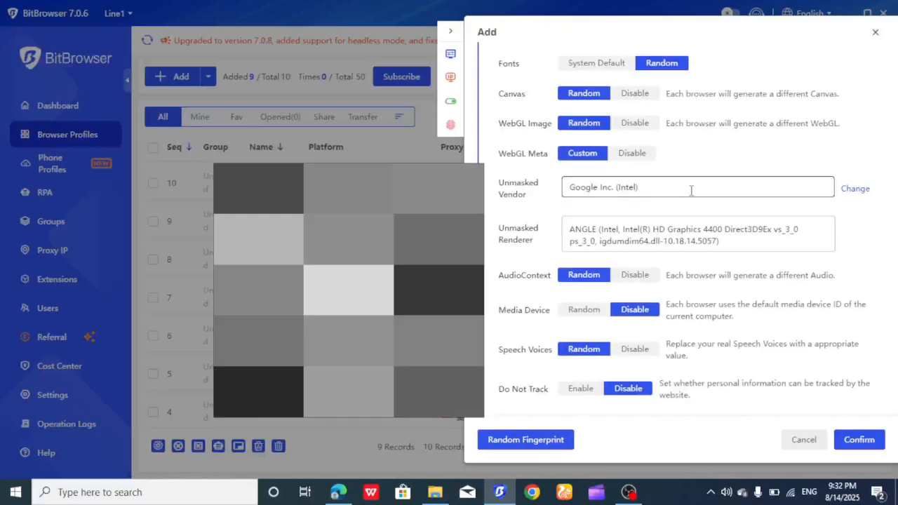
pyautogui.scroll(5, 690, 190)
pyautogui.scroll(-5, 691, 191)
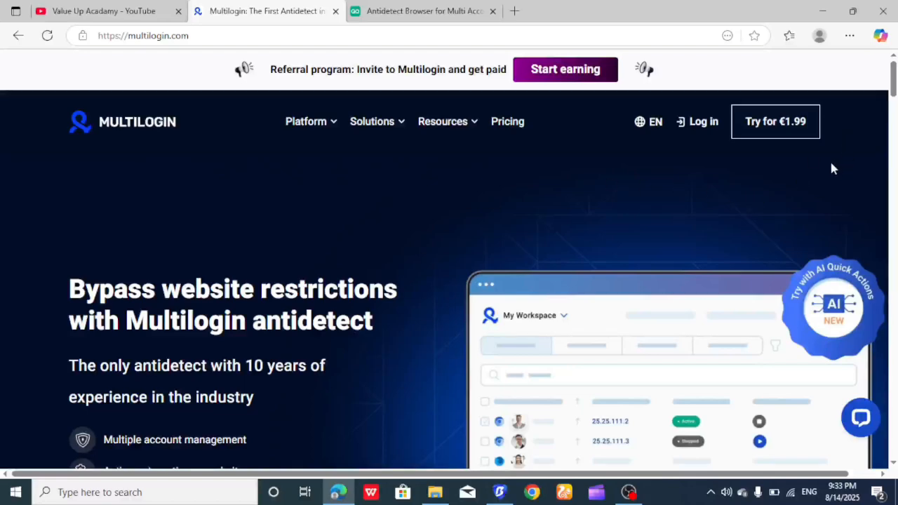
# Step: Look over the trial offer on the Multilogin homepage in Microsoft Edge and open the site's pricing page
pyautogui.scroll(-3, 435, 248)
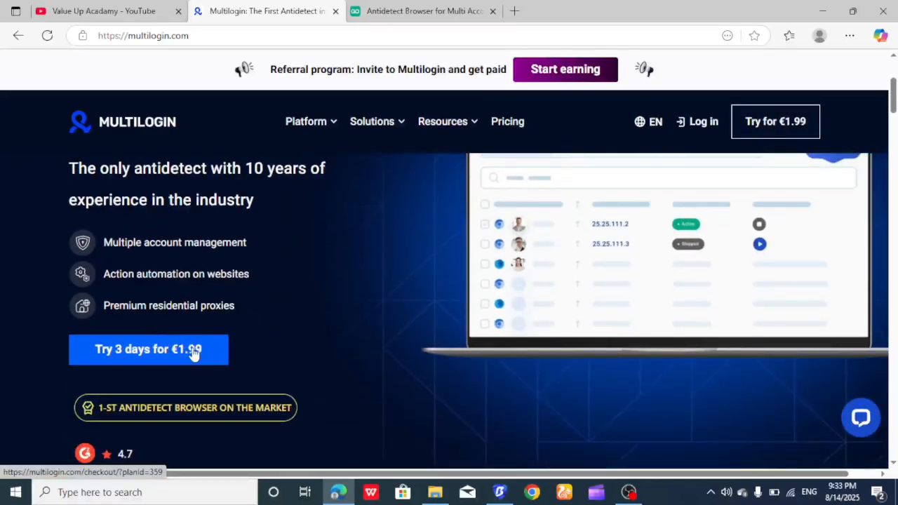
pyautogui.scroll(3, 375, 270)
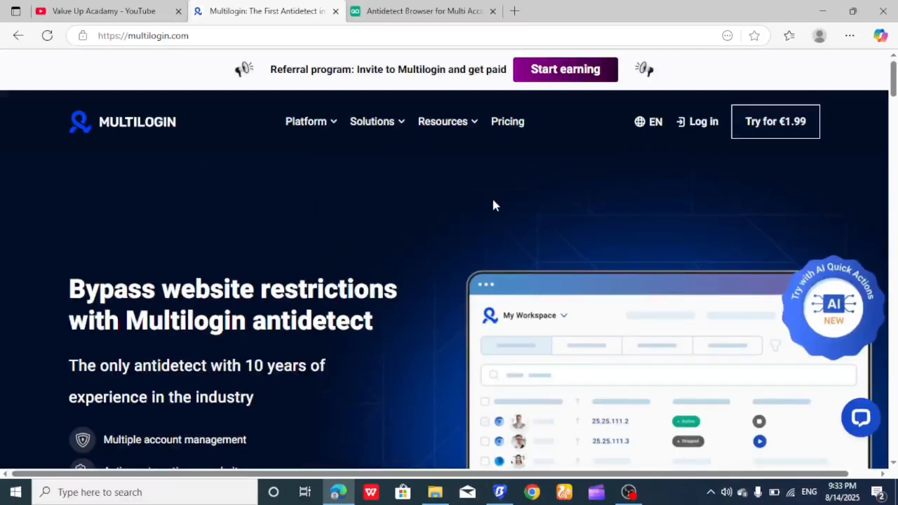
pyautogui.click(509, 131)
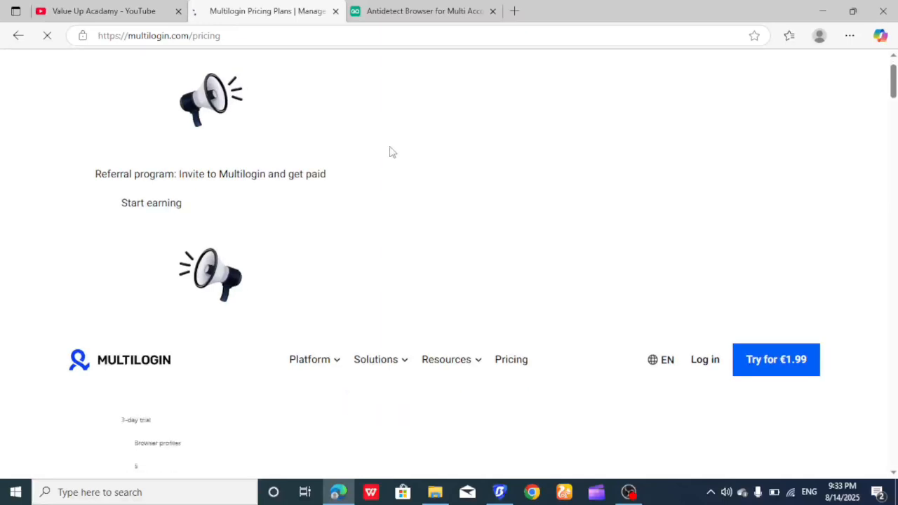
# Step: Examine Multilogin's yearly 3-day trial, Pro and Business plans, choosing 10 browser profiles for the Pro plan
pyautogui.scroll(-3, 449, 202)
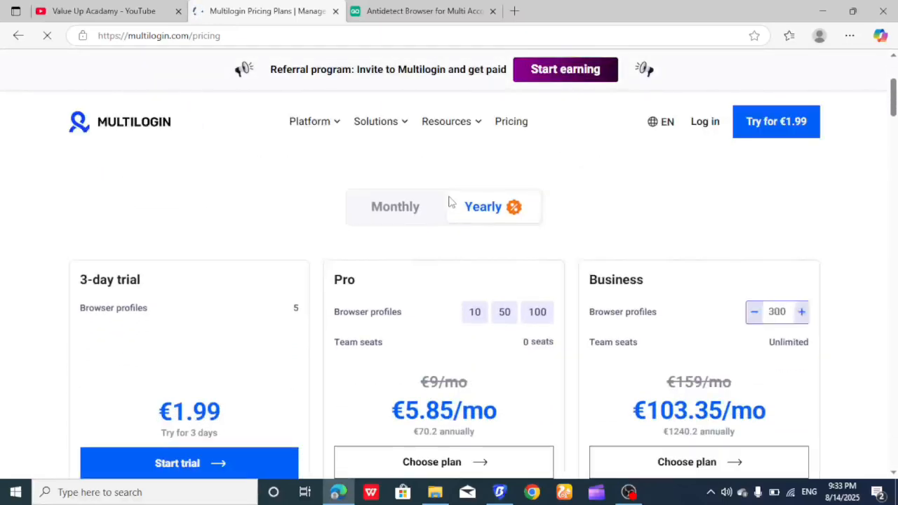
pyautogui.scroll(-2, 335, 275)
pyautogui.scroll(2, 258, 276)
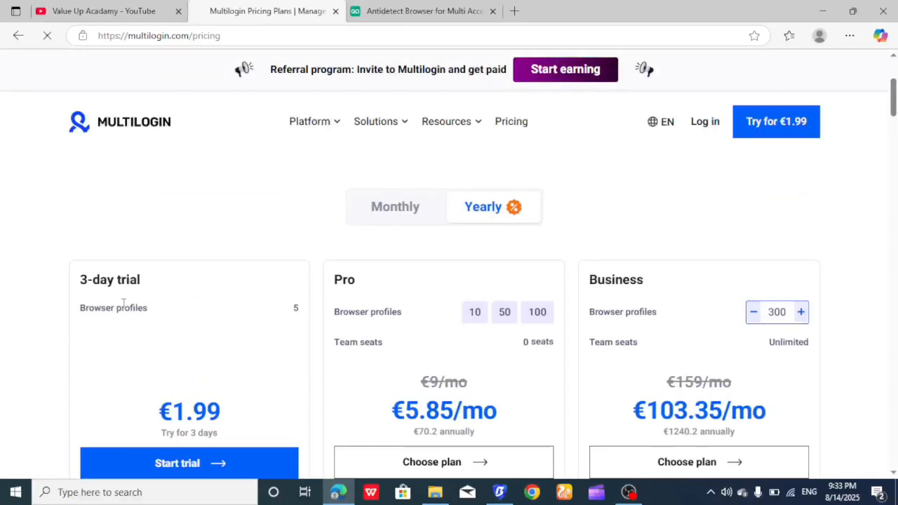
pyautogui.scroll(-1, 124, 302)
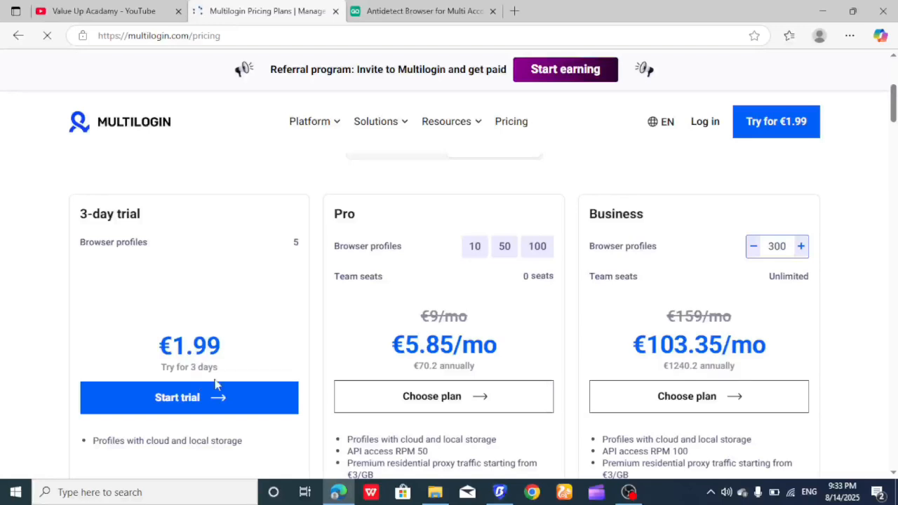
pyautogui.click(475, 246)
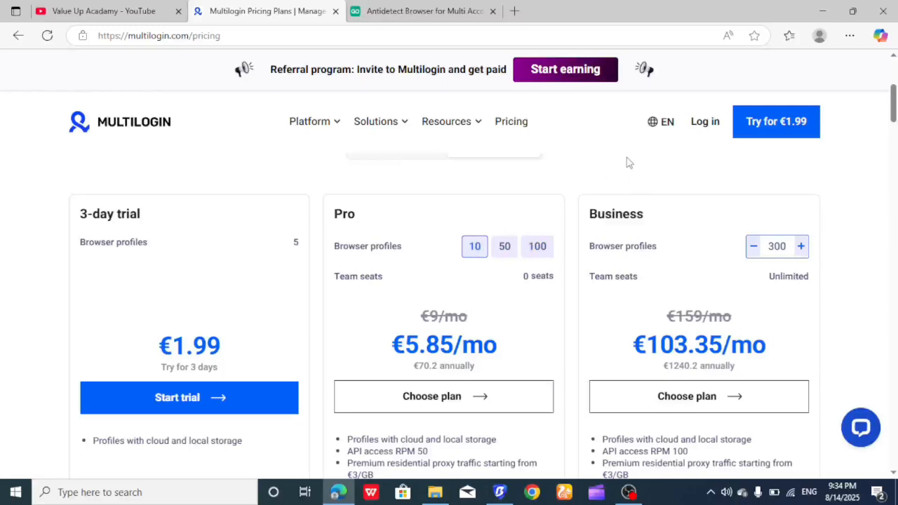
pyautogui.scroll(4, 605, 172)
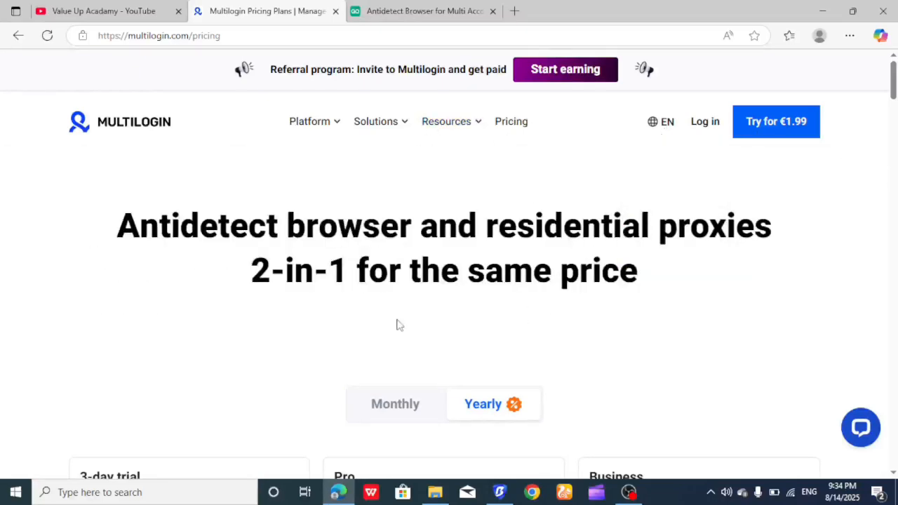
# Step: Accept all cookies on the Gologin site and open its pricing page
pyautogui.click(428, 14)
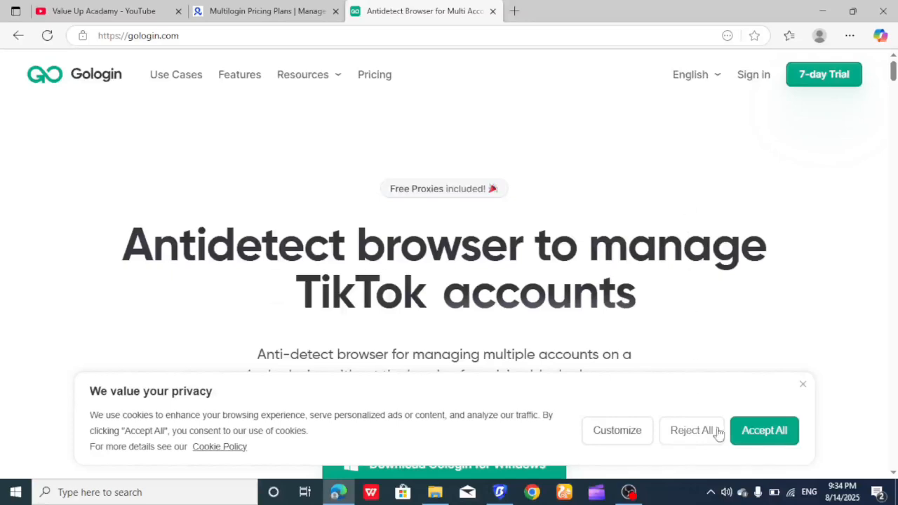
pyautogui.click(774, 438)
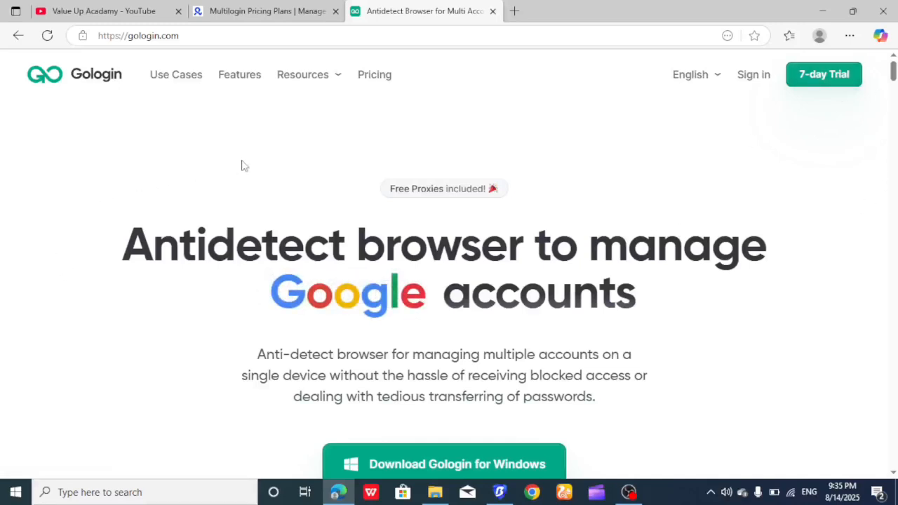
pyautogui.click(370, 83)
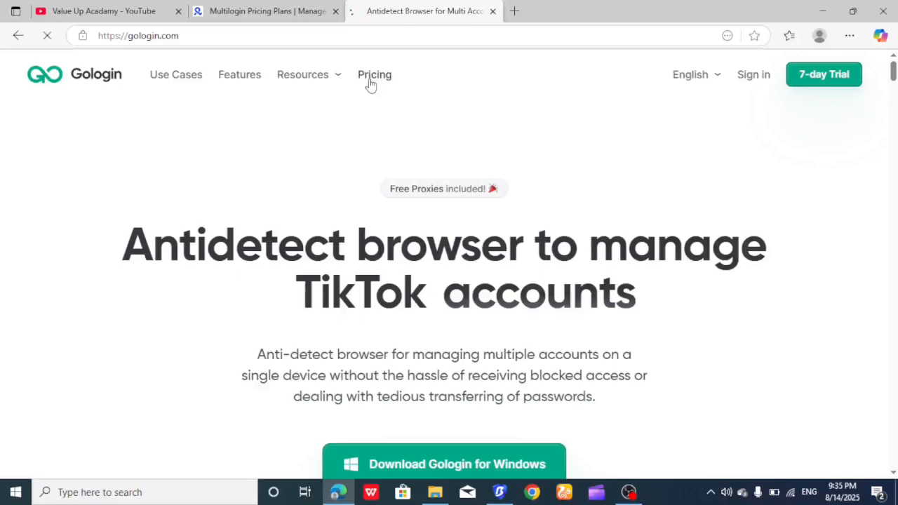
# Step: Compare the profile allowances, features and annual-billing prices of Gologin's Professional, Business, Enterprise and Custom plans
pyautogui.scroll(-3, 371, 83)
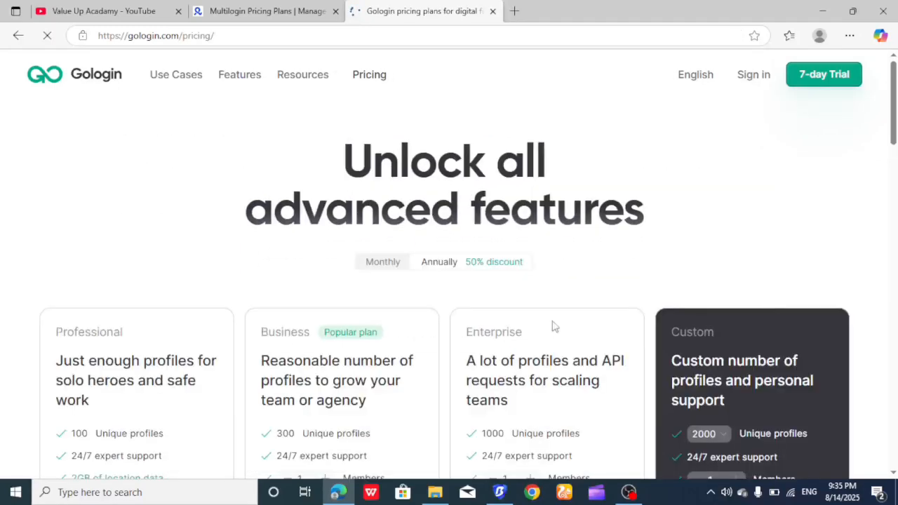
pyautogui.scroll(-4, 400, 220)
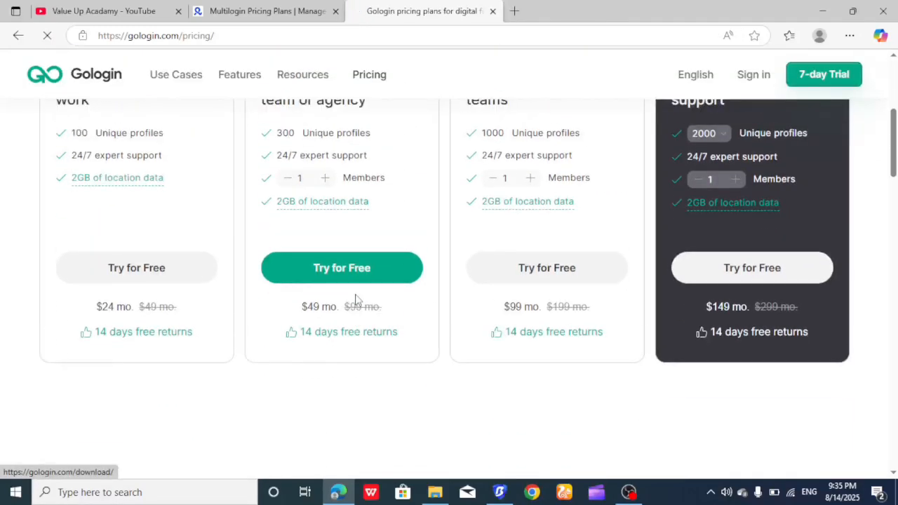
pyautogui.scroll(3, 356, 295)
pyautogui.scroll(-2, 355, 297)
pyautogui.scroll(4, 208, 246)
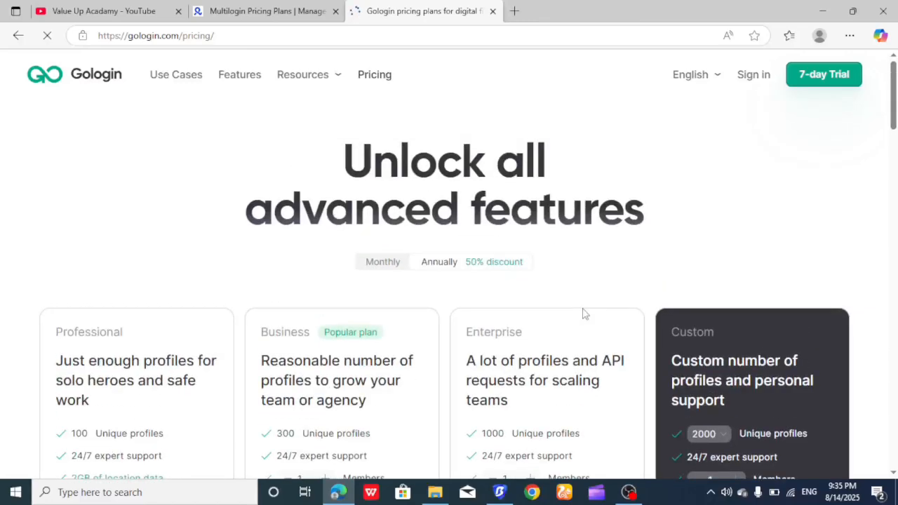
pyautogui.scroll(-3, 582, 313)
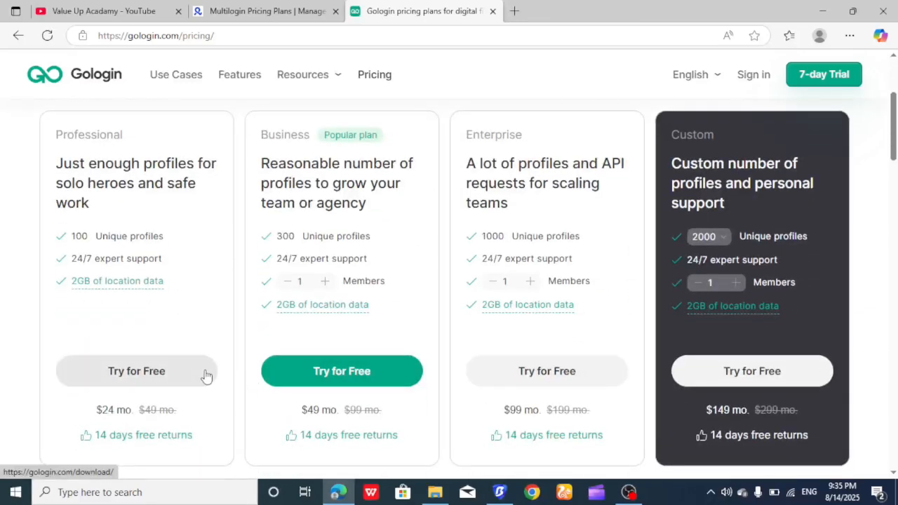
pyautogui.scroll(-1, 210, 353)
pyautogui.scroll(4, 177, 379)
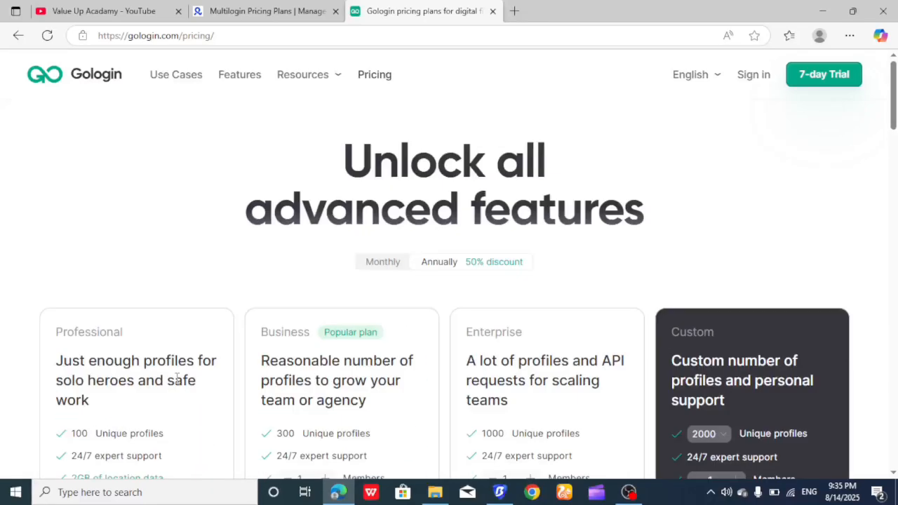
pyautogui.scroll(-5, 176, 379)
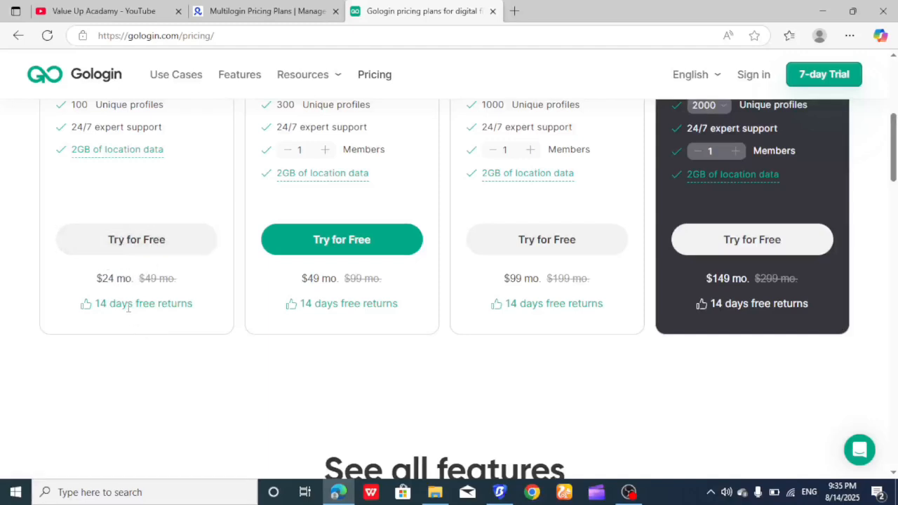
pyautogui.scroll(2, 162, 306)
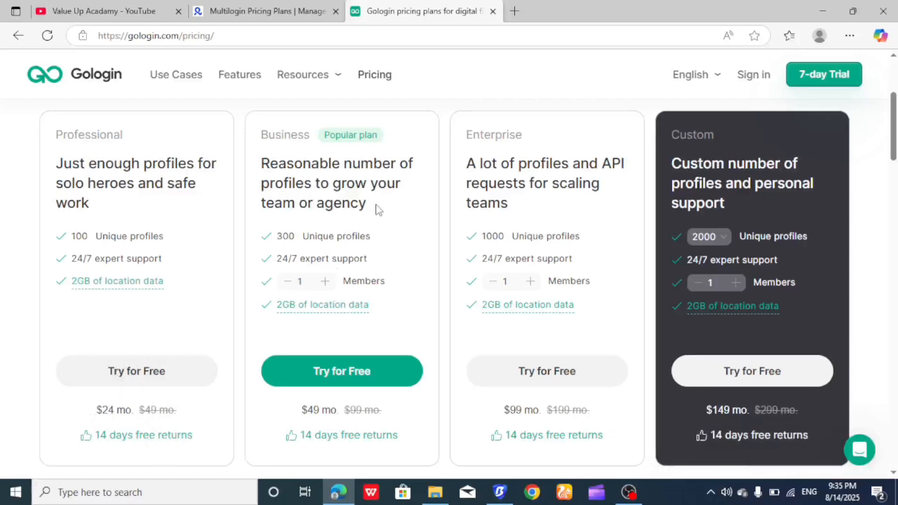
pyautogui.scroll(1, 393, 269)
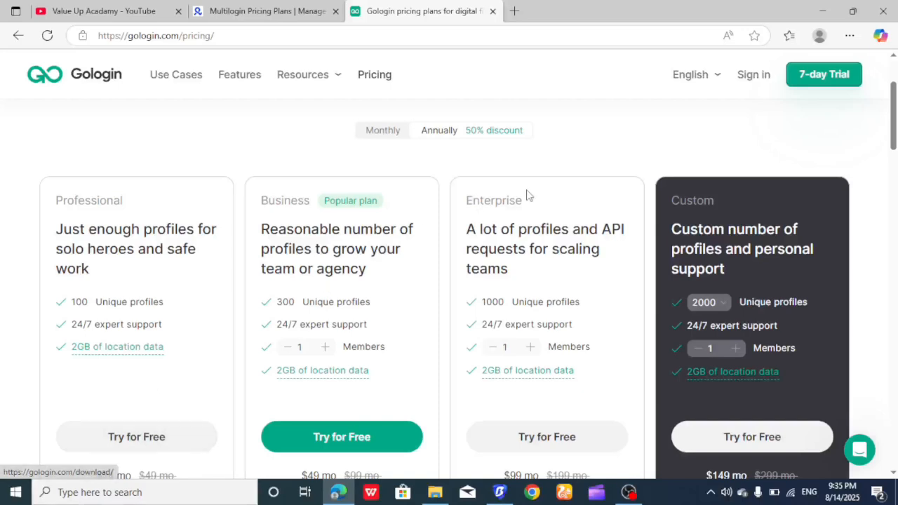
pyautogui.scroll(2, 587, 184)
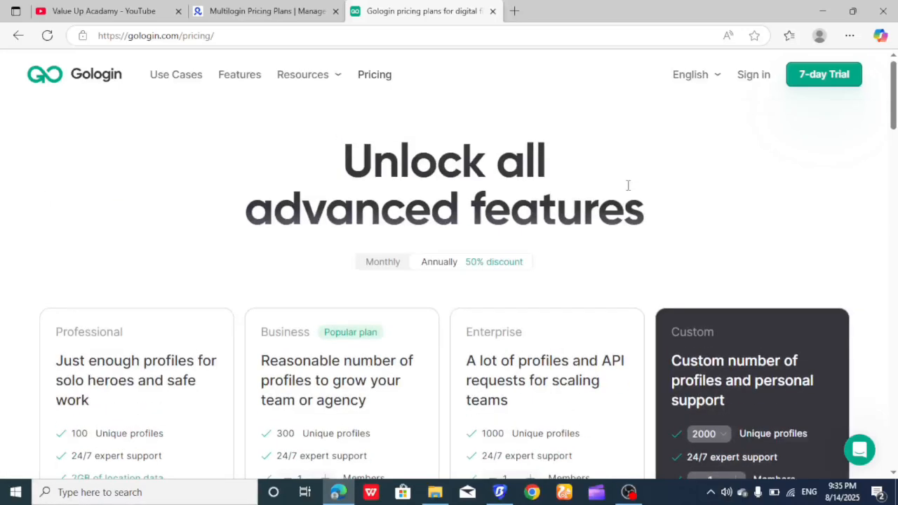